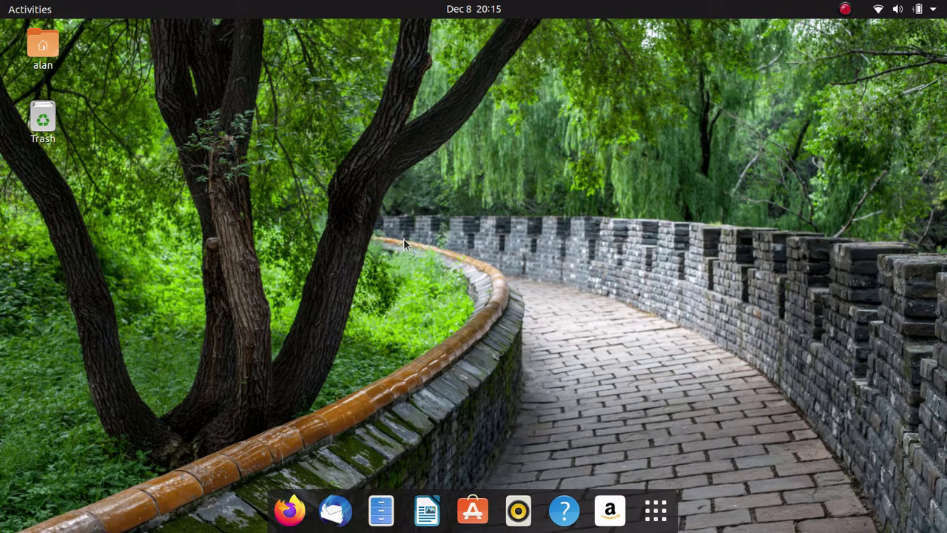
In a new terminal, install gnome-nibbles with sudo apt install, authorising with the account password.
key(ctrl+alt+t)
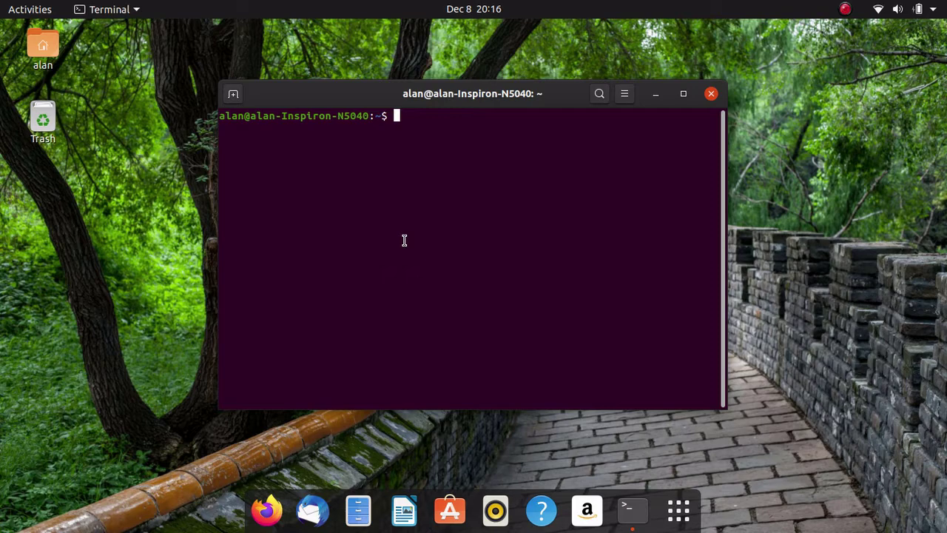
text(sudo)
text(apt install )
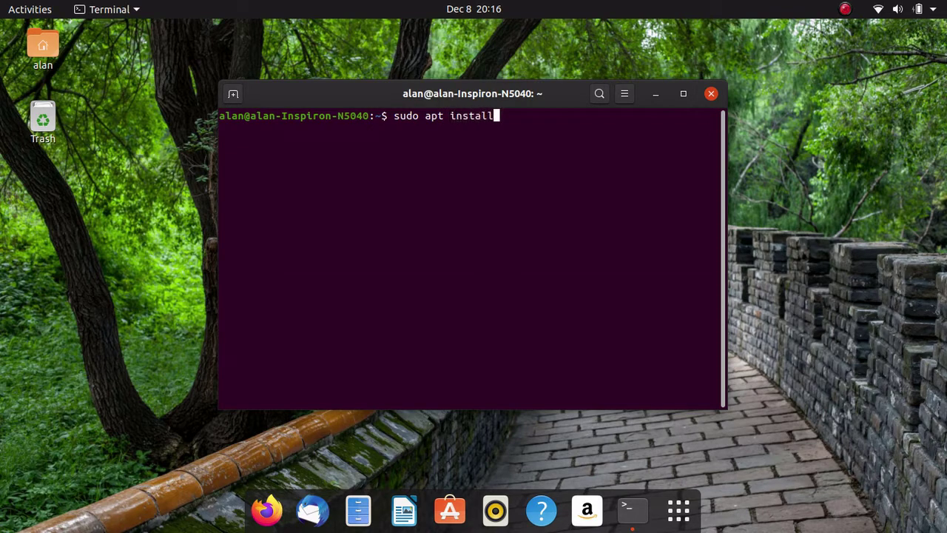
text(gon)
key(BackSpace)
key(BackSpace)
text(nome-nibbles)
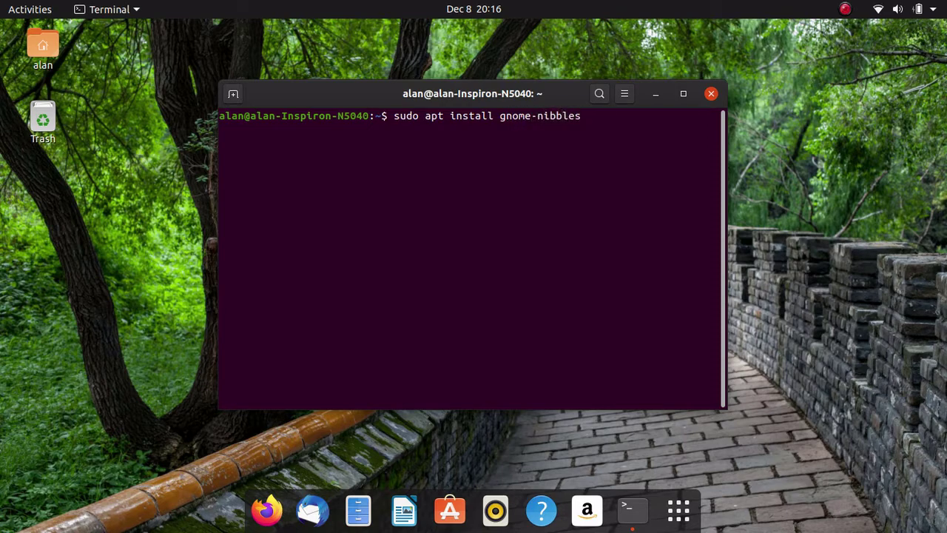
key(Return)
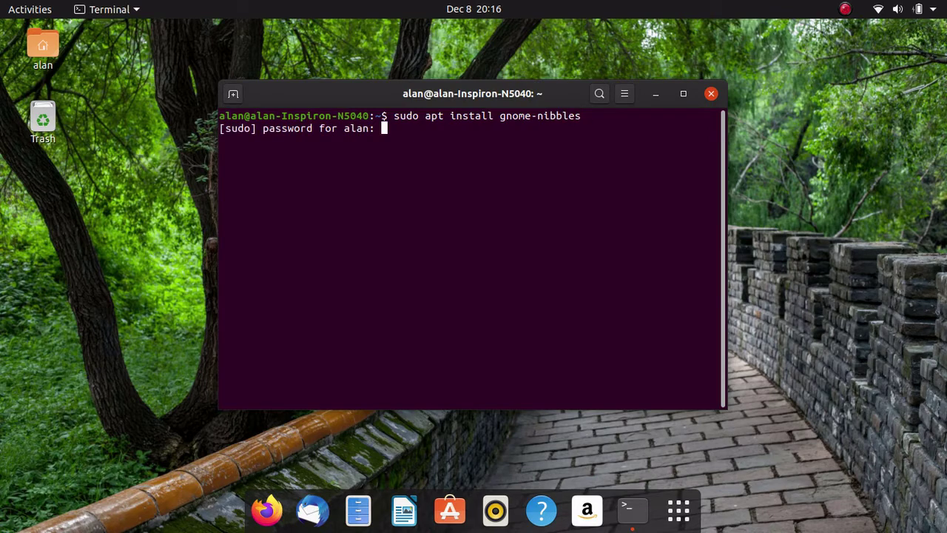
key(Return)
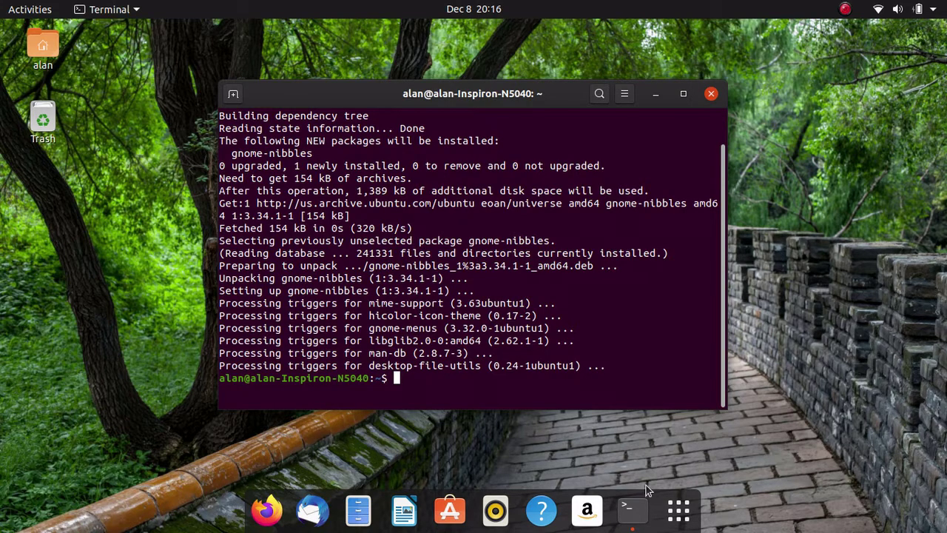
click(679, 509)
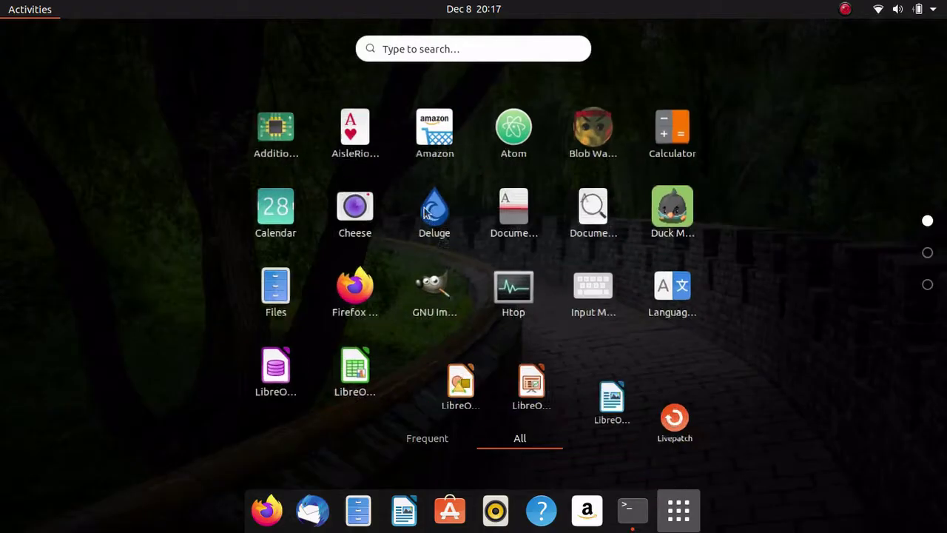
scroll(433, 203, down, 1)
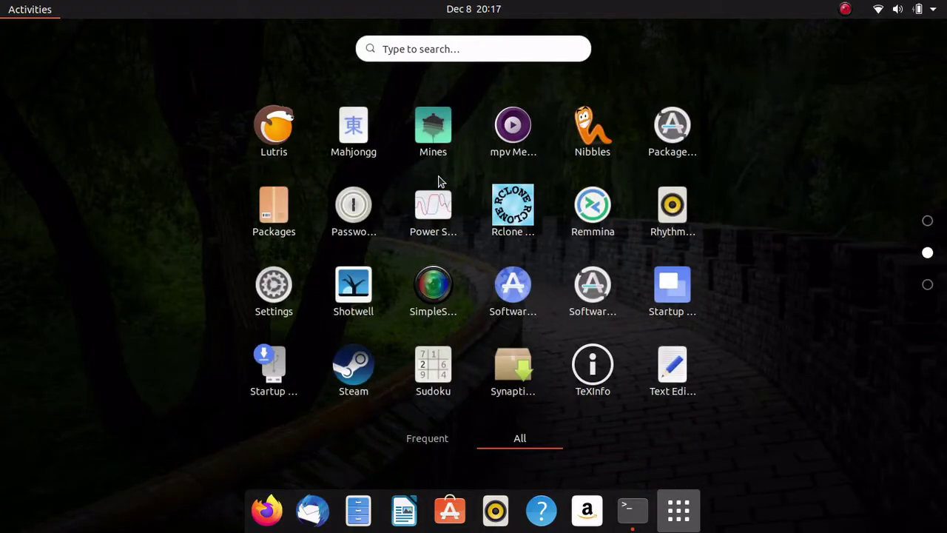
click(610, 148)
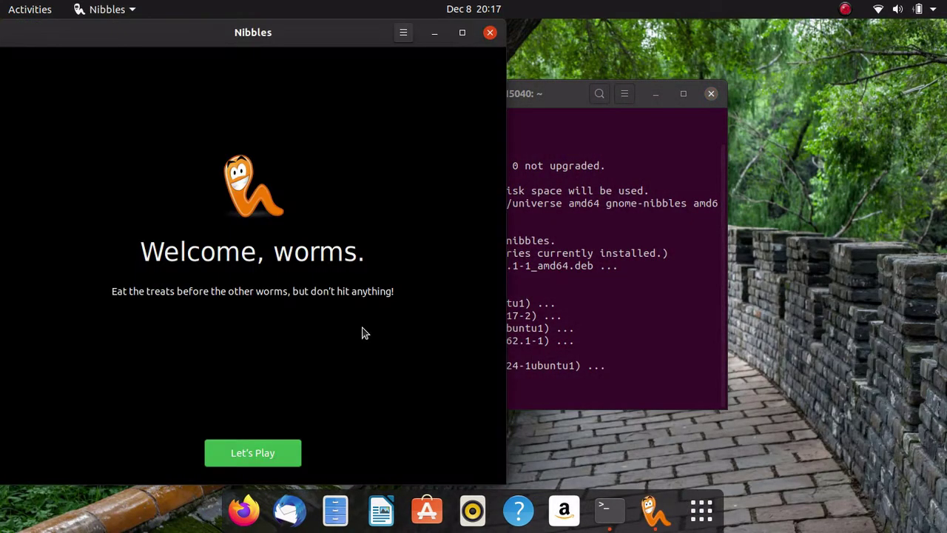
click(491, 33)
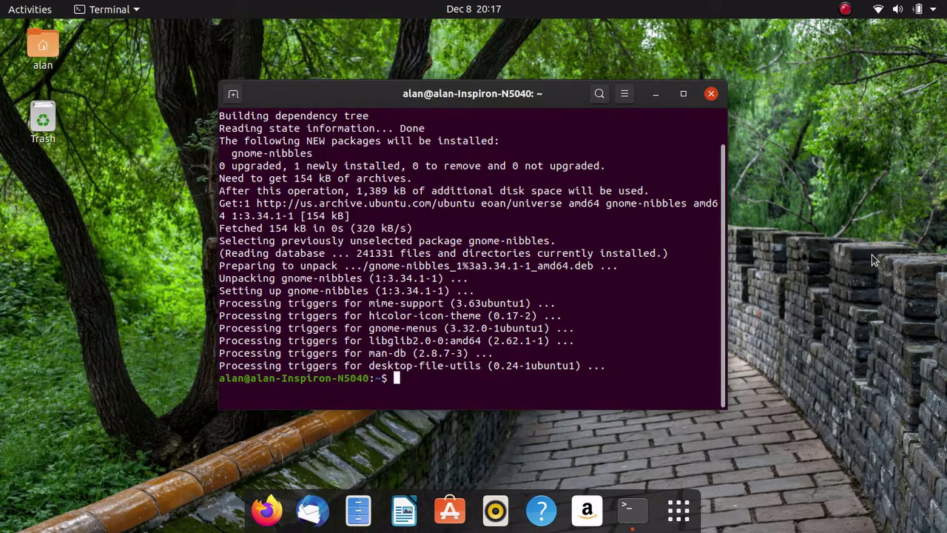
Run sudo apt purge gnome-nibbles and answer y to confirm the removal.
text(sudo apt purge gnome-)
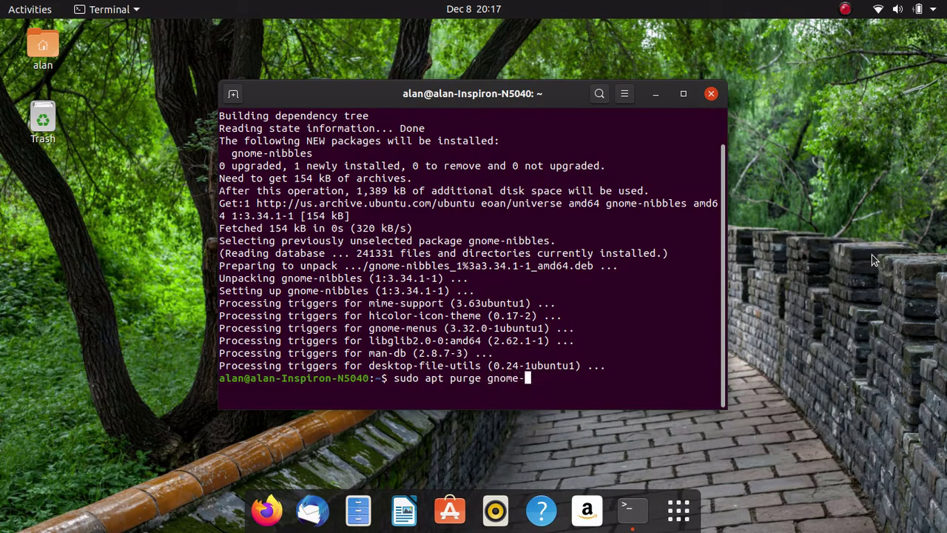
text(nibbles)
key(Return)
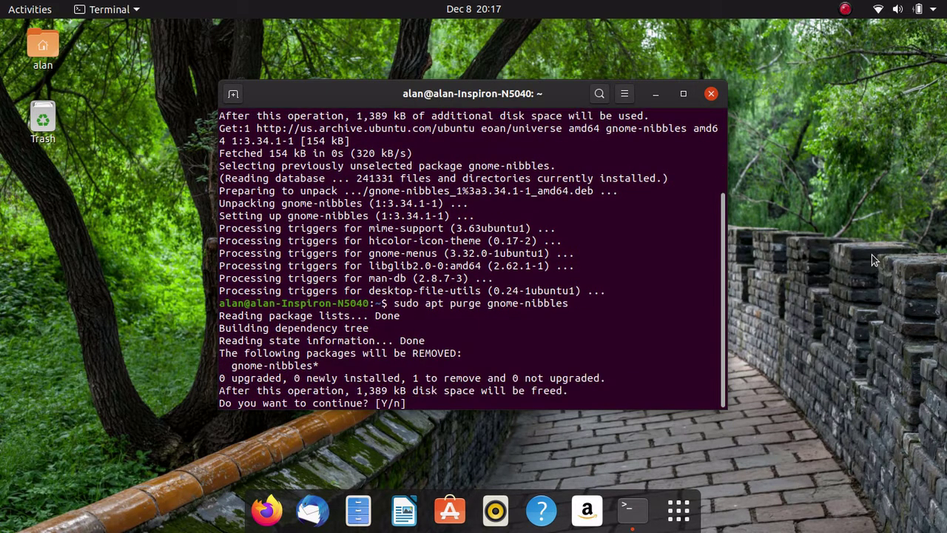
text(y)
key(Return)
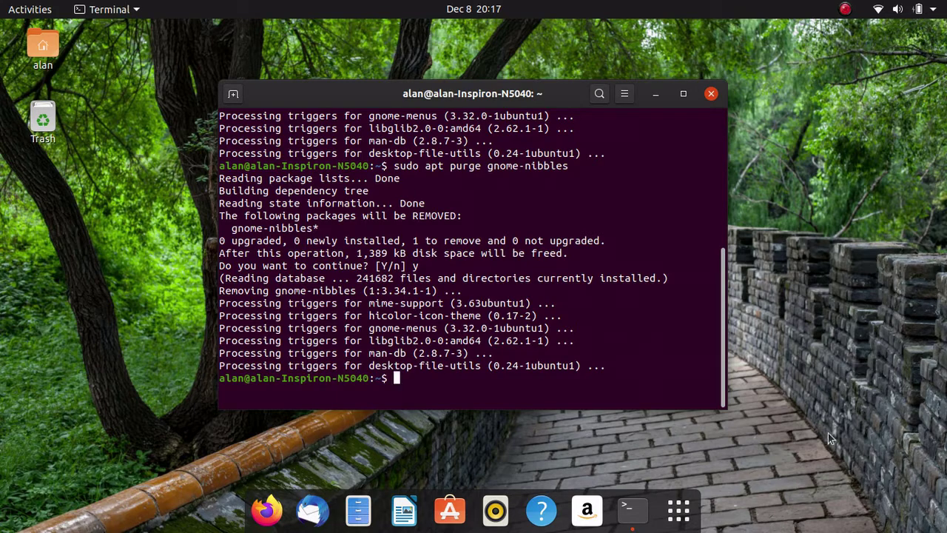
click(678, 512)
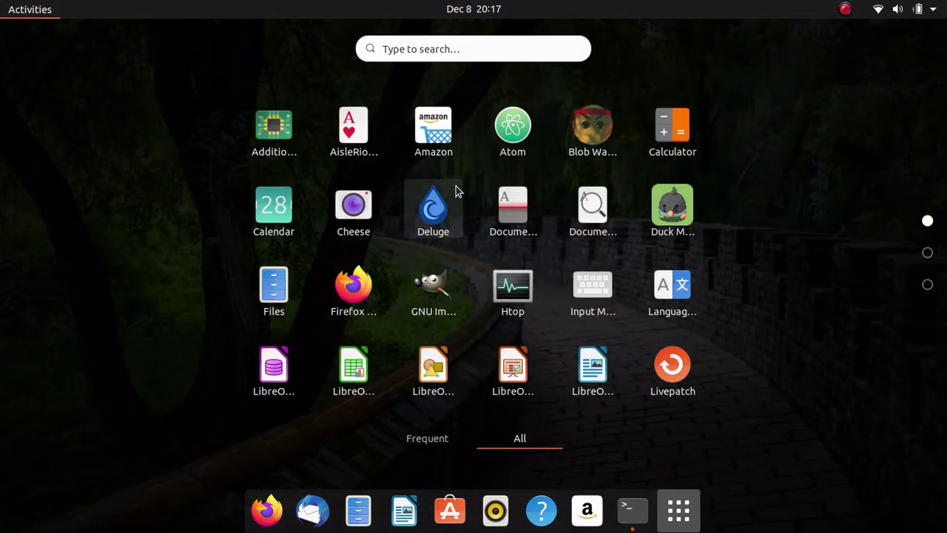
scroll(455, 191, down, 1)
scroll(594, 144, down, 1)
scroll(597, 154, up, 2)
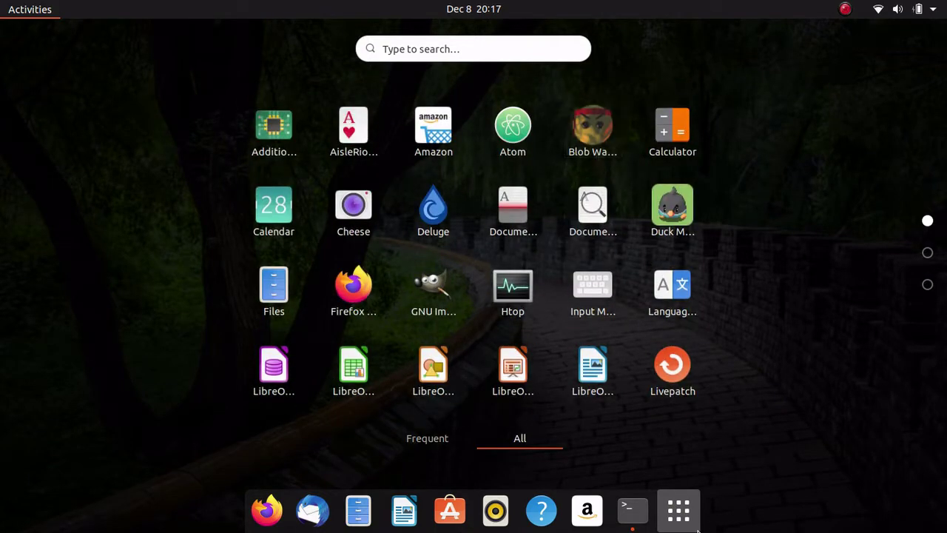
click(691, 527)
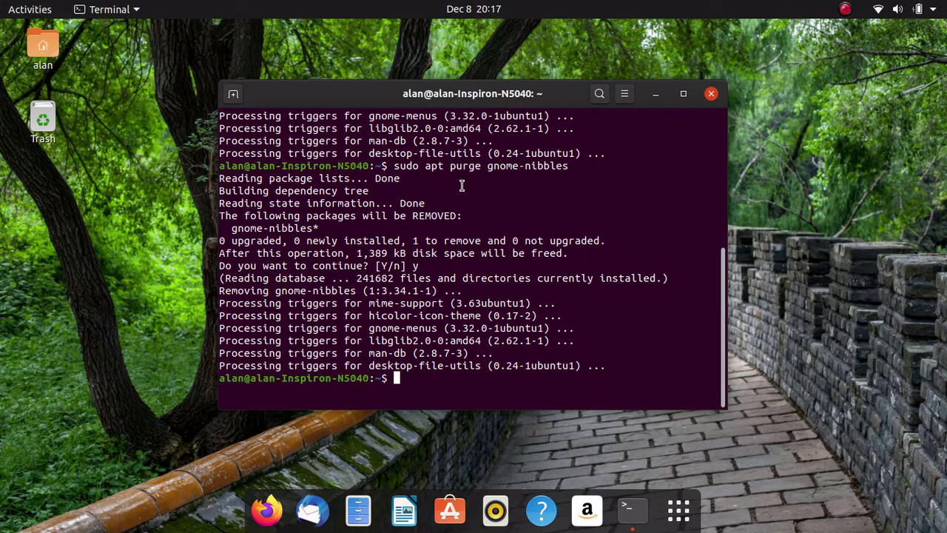
Run sudo apt update and sudo apt upgrade, then exit the terminal.
text(sudo apt update)
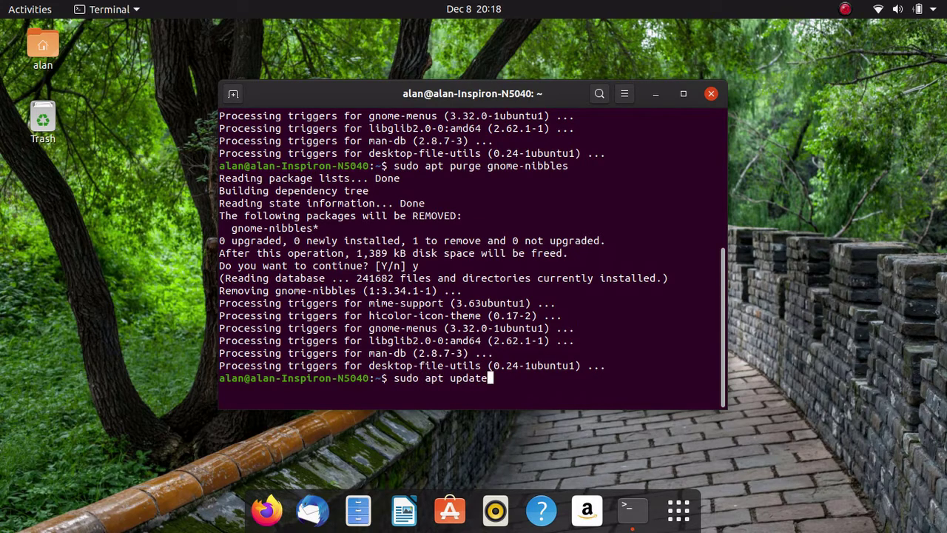
key(Return)
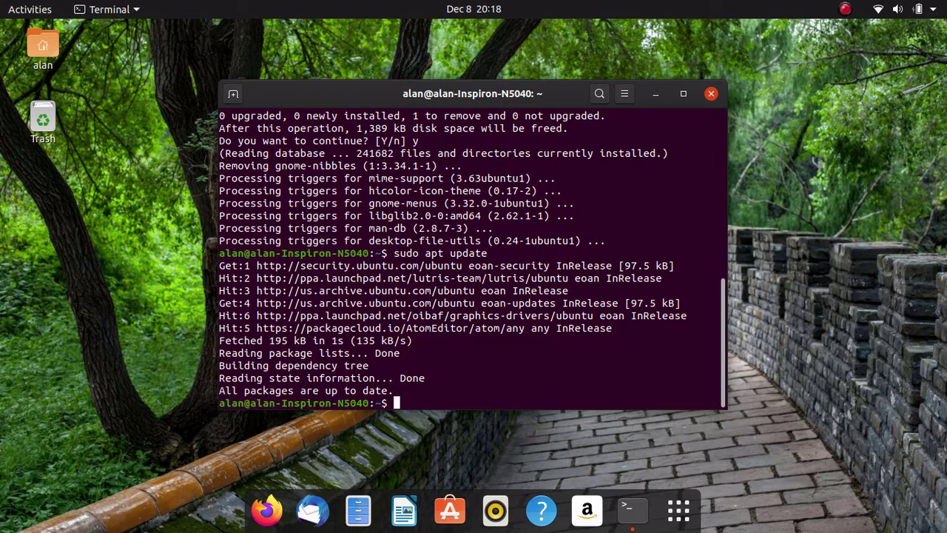
text(sudo apt upgrade)
key(Return)
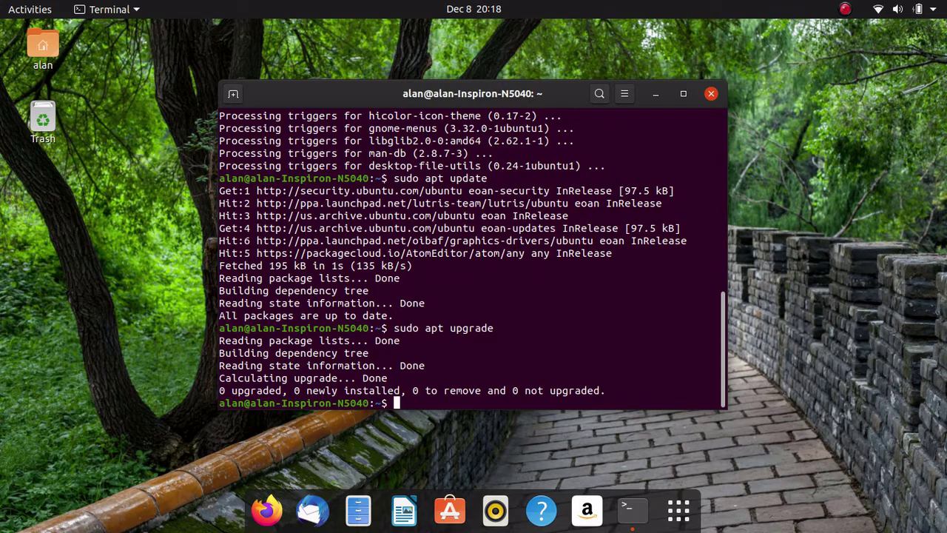
text(exit)
key(Return)
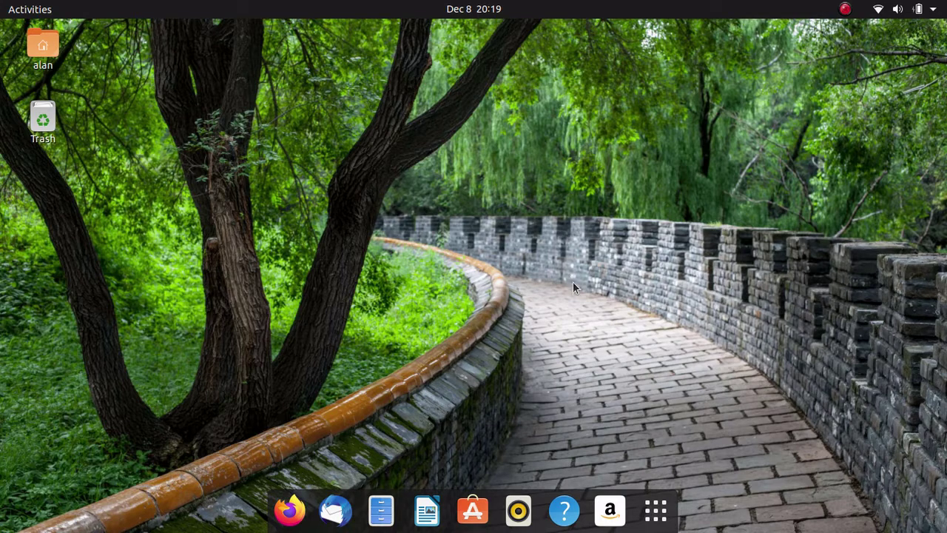
Launch Ubuntu Software from the dock and browse its featured apps and categories.
click(477, 516)
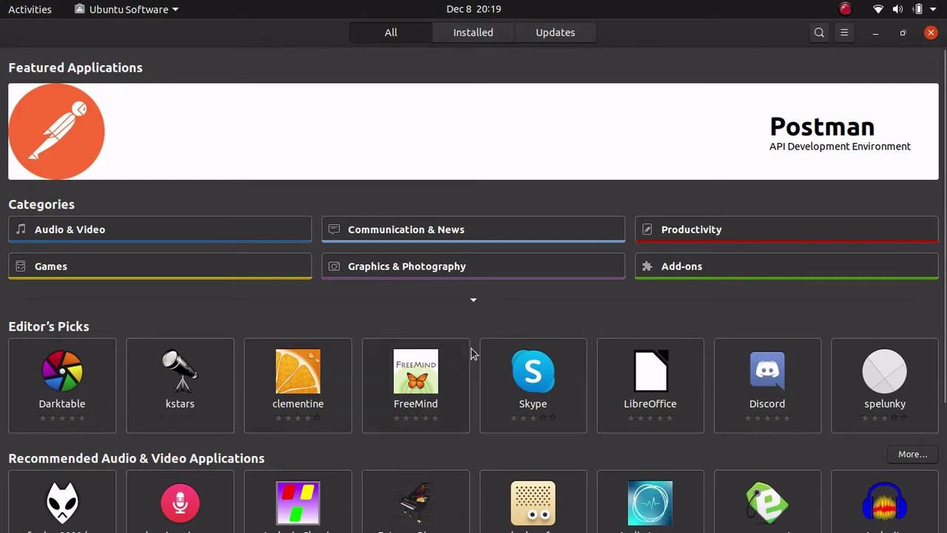
scroll(481, 347, down, 3)
scroll(482, 347, down, 2)
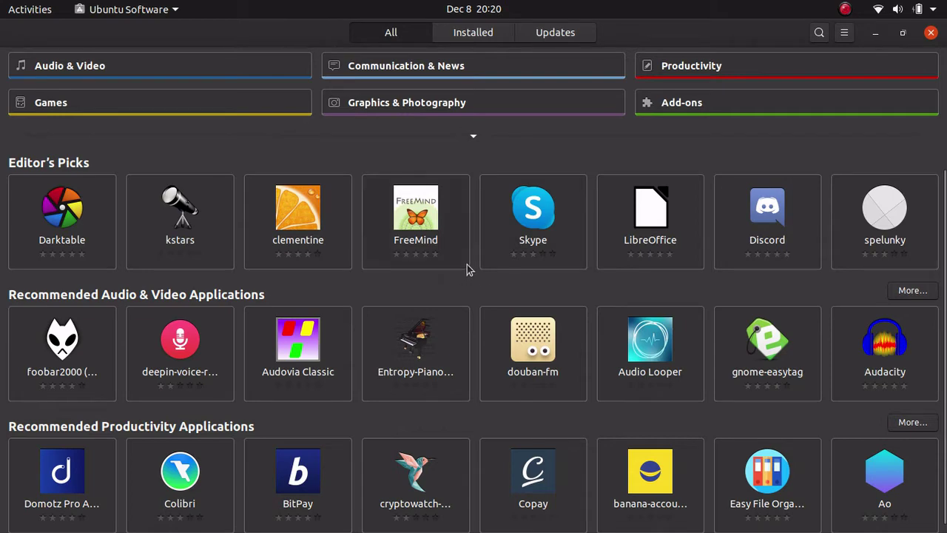
scroll(466, 265, down, 1)
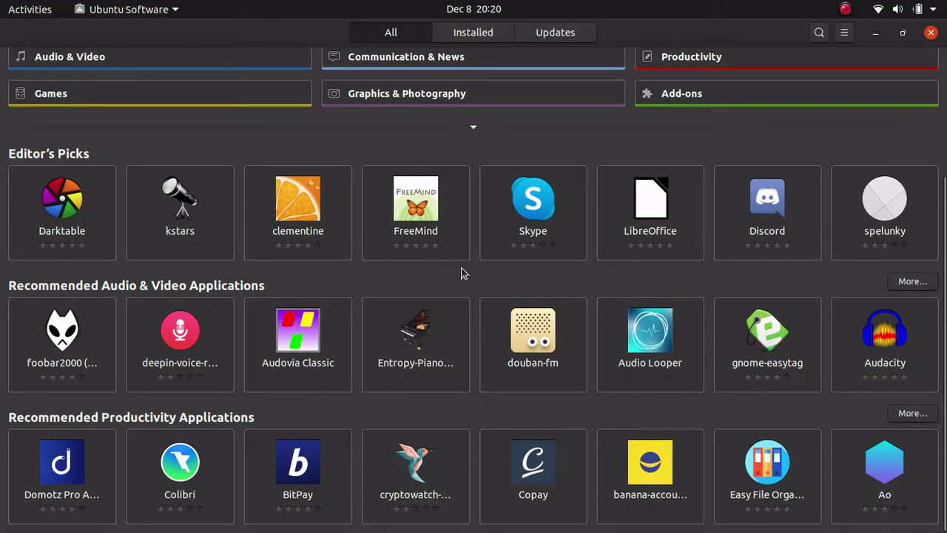
scroll(510, 185, up, 5)
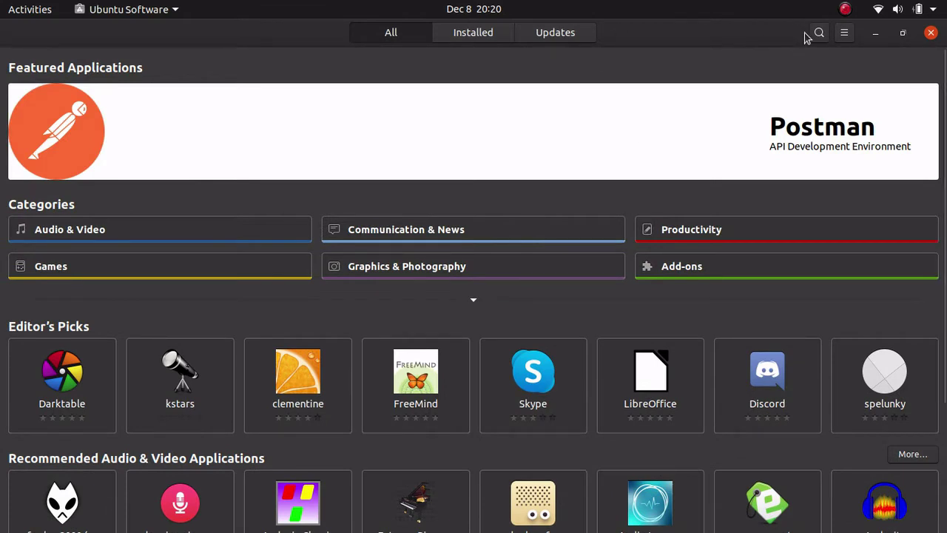
text(gnibbles)
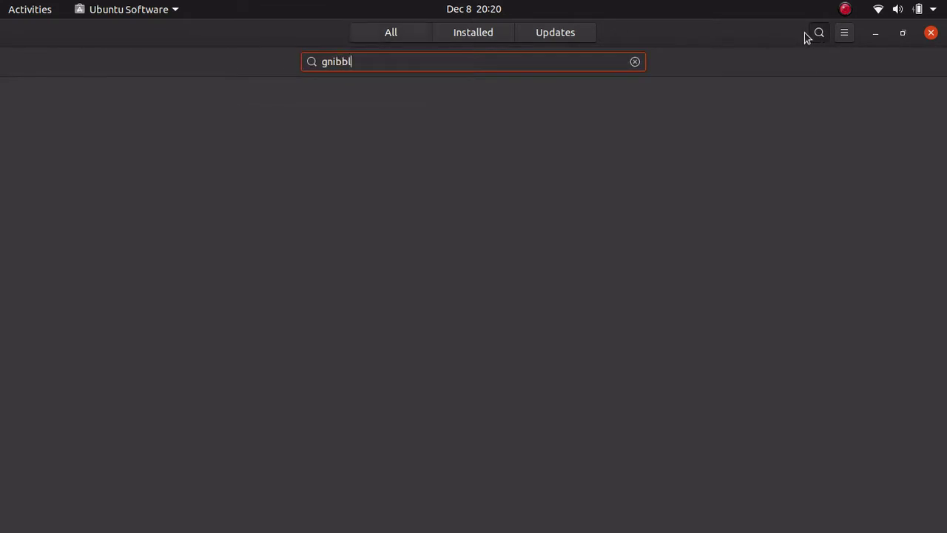
key(BackSpace)
key(BackSpace)
key(BackSpace)
key(BackSpace)
key(BackSpace)
key(BackSpace)
key(BackSpace)
key(BackSpace)
text(nibbles)
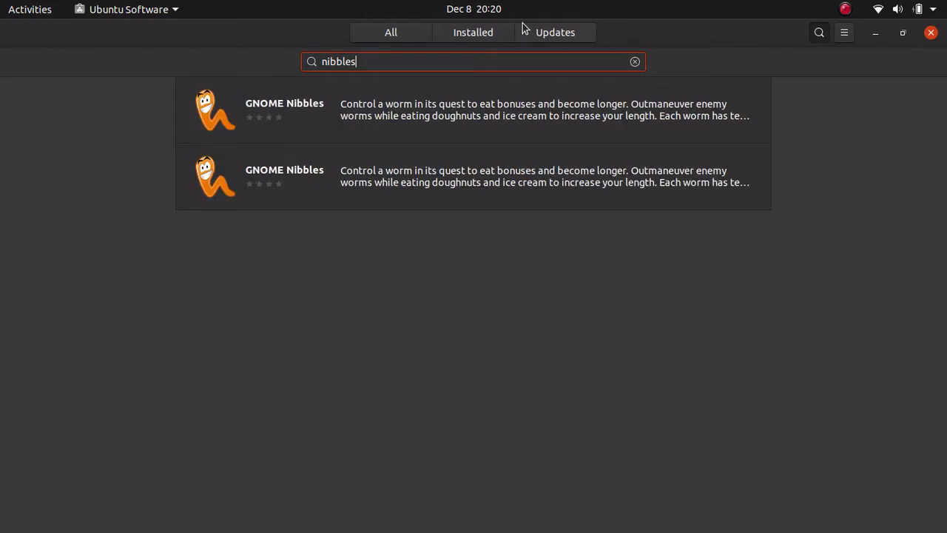
click(572, 111)
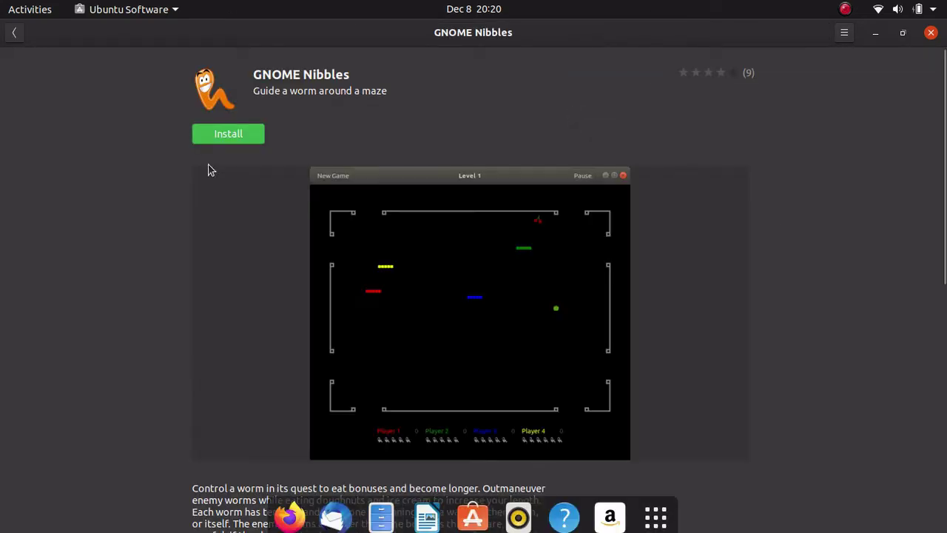
scroll(438, 182, down, 5)
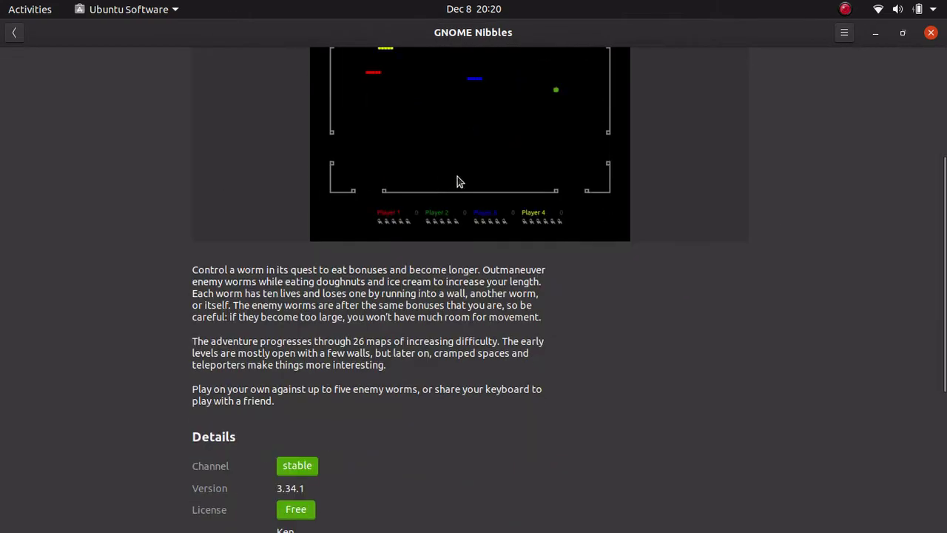
scroll(457, 182, down, 3)
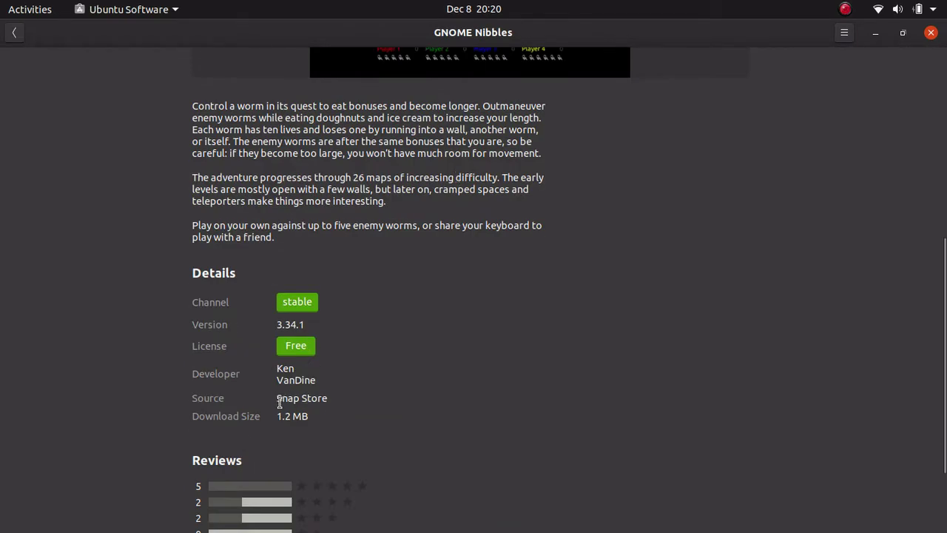
drag(278, 403, 336, 392)
click(6, 41)
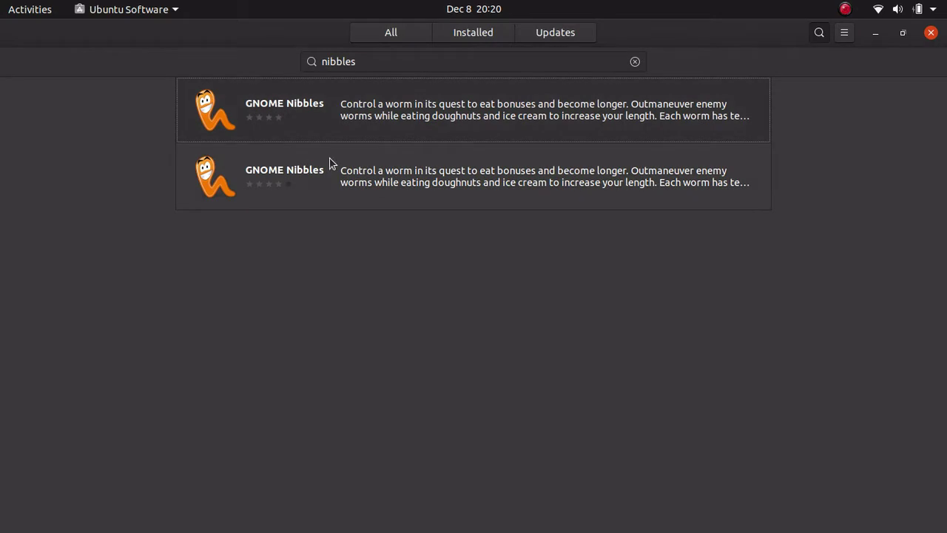
click(329, 165)
scroll(592, 296, down, 8)
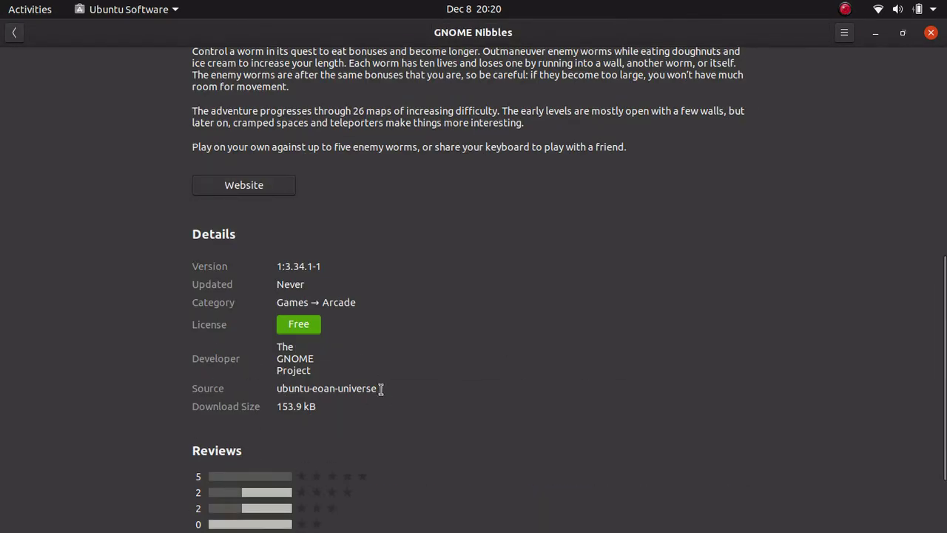
drag(380, 388, 261, 397)
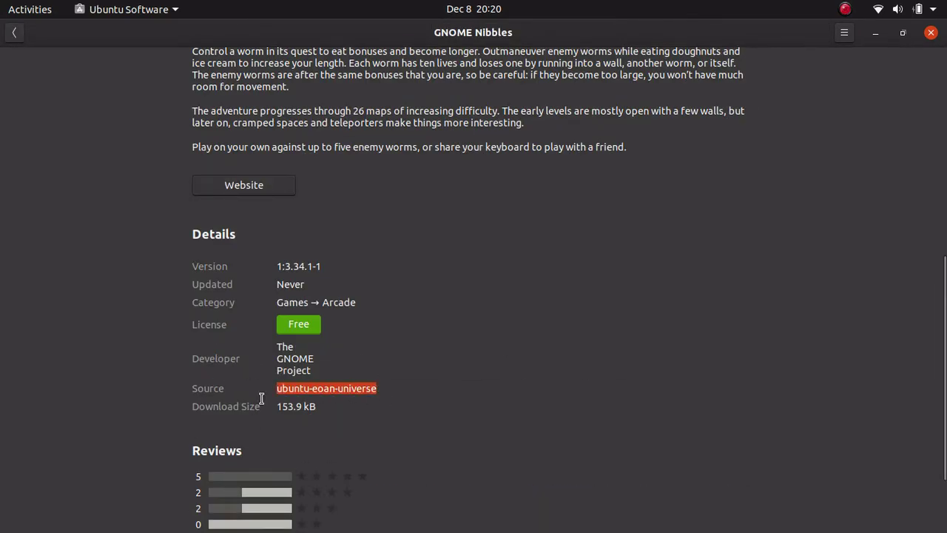
click(378, 387)
drag(380, 388, 276, 390)
scroll(455, 378, up, 6)
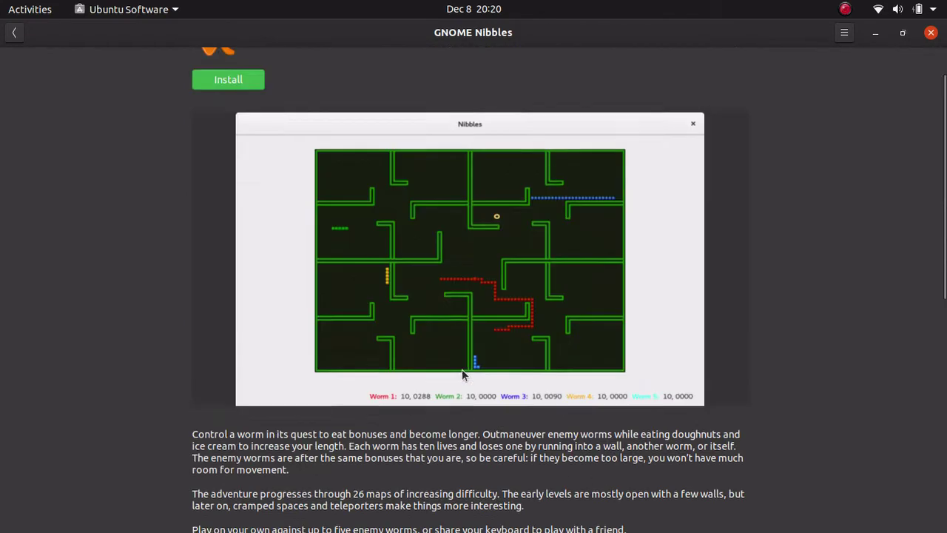
scroll(463, 370, up, 1)
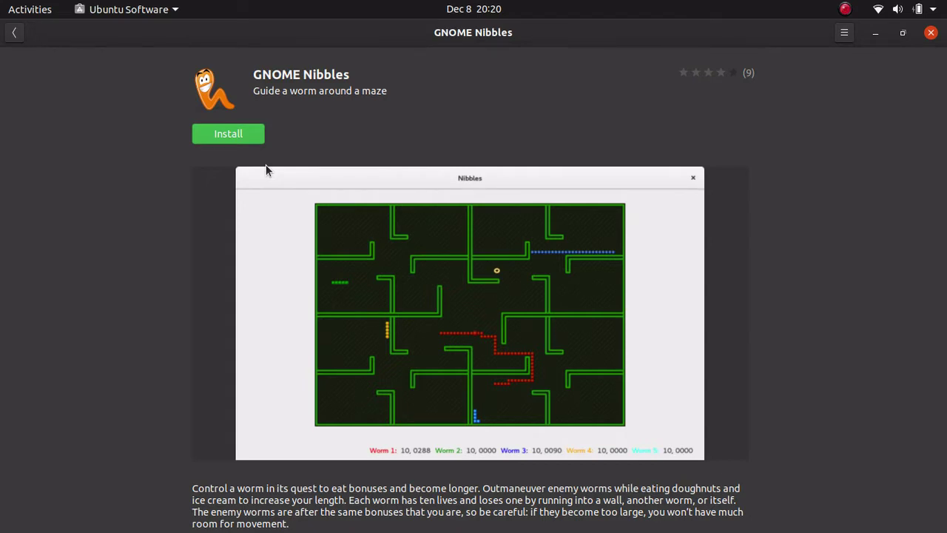
Install GNOME Nibbles from its Ubuntu Software page, authorising with the account password.
click(259, 134)
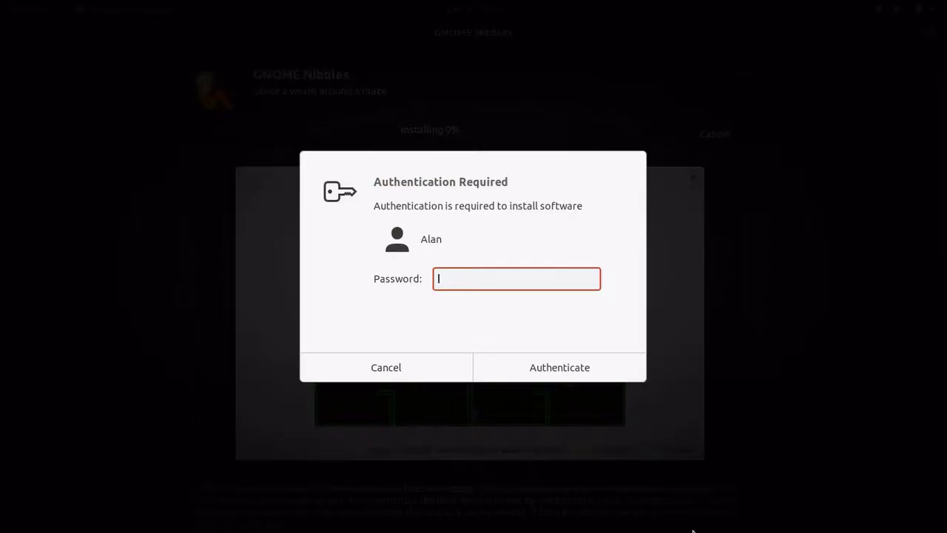
text(●●●●●●●●●●●●●●●●)
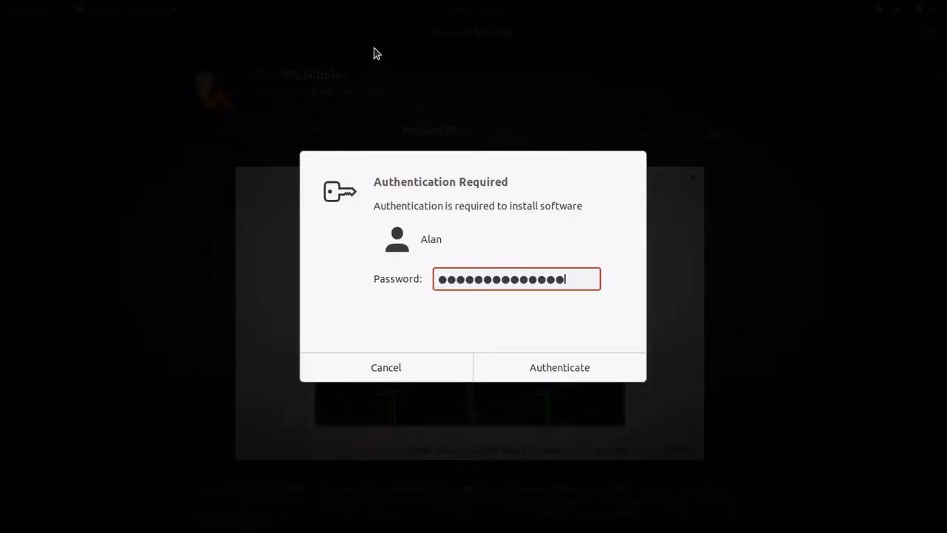
key(Return)
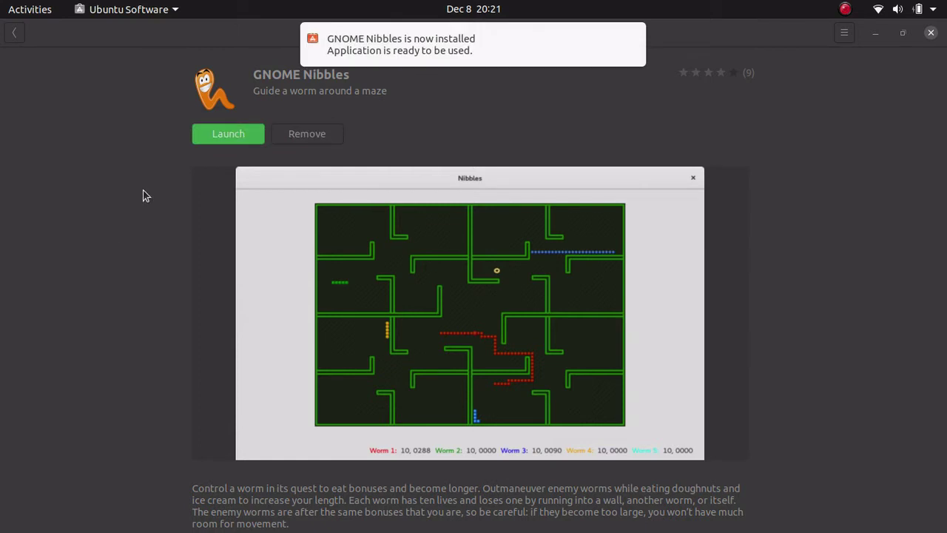
mouse_move(414, 43)
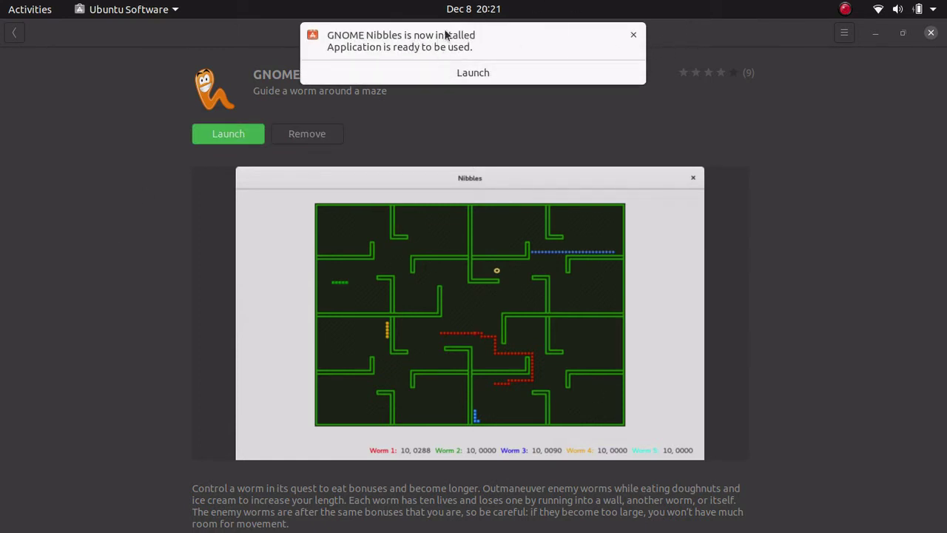
Dismiss the install notification, launch Nibbles, then close the game.
click(634, 35)
click(218, 133)
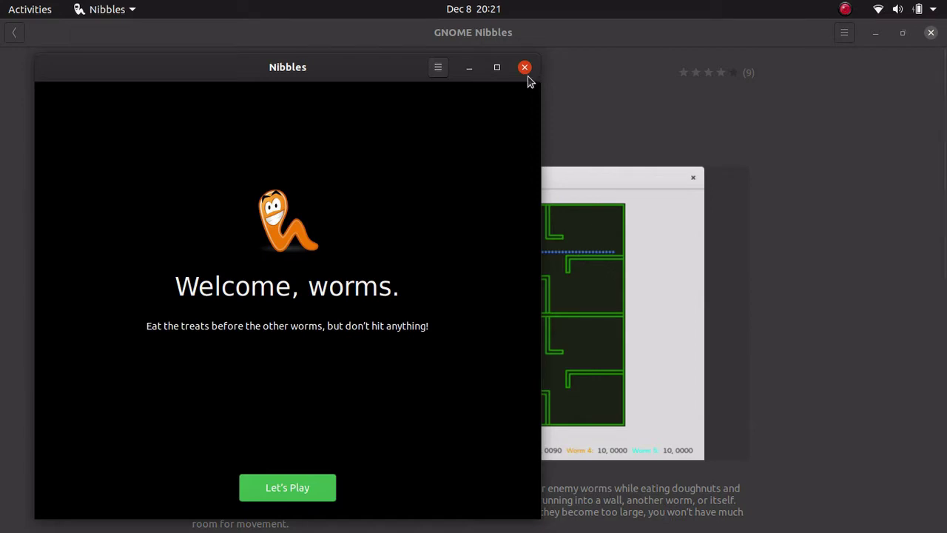
click(525, 68)
Check that Nibbles appears in the Show Applications grid, then close the grid.
mouse_move(755, 529)
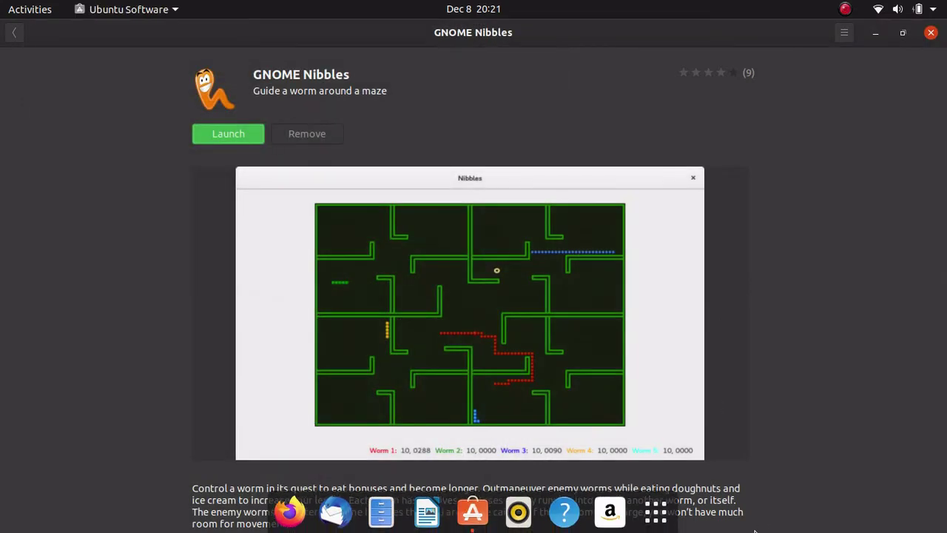
click(656, 511)
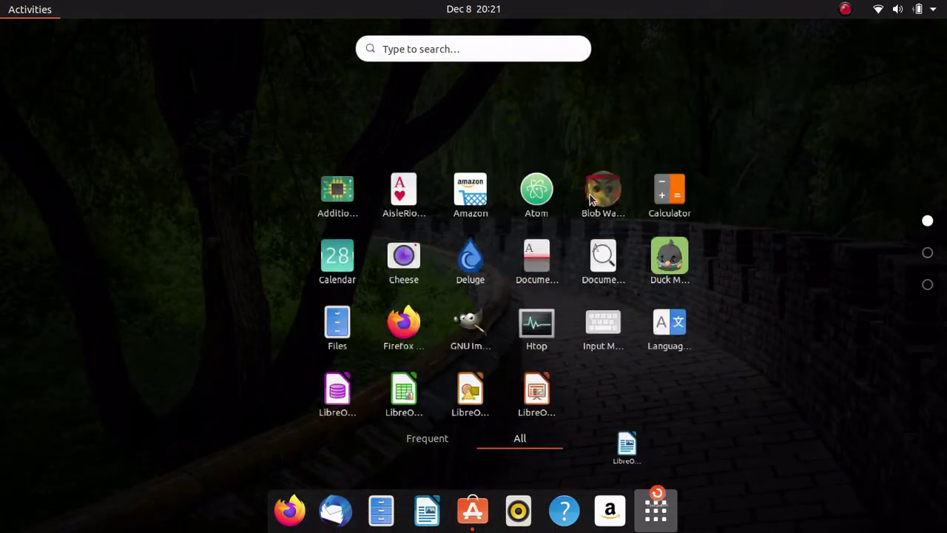
scroll(503, 207, down, 1)
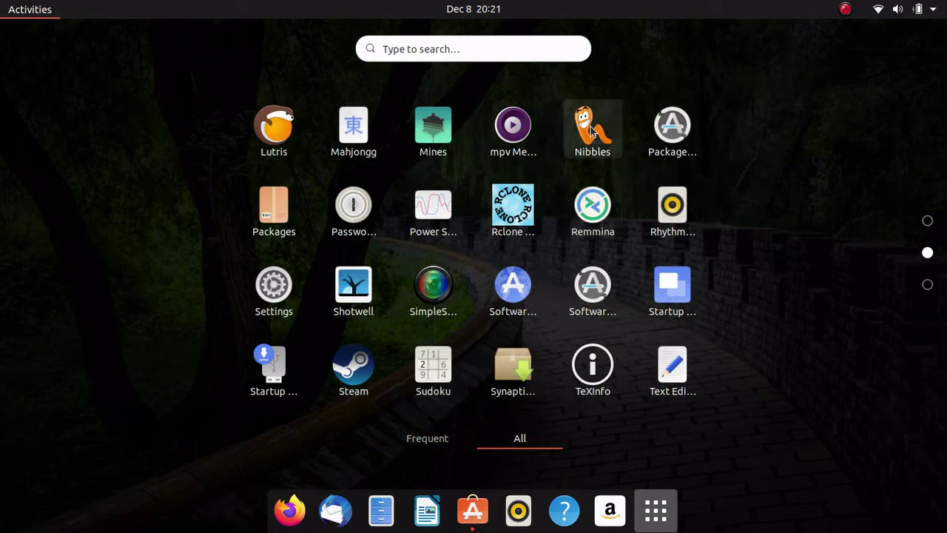
click(656, 510)
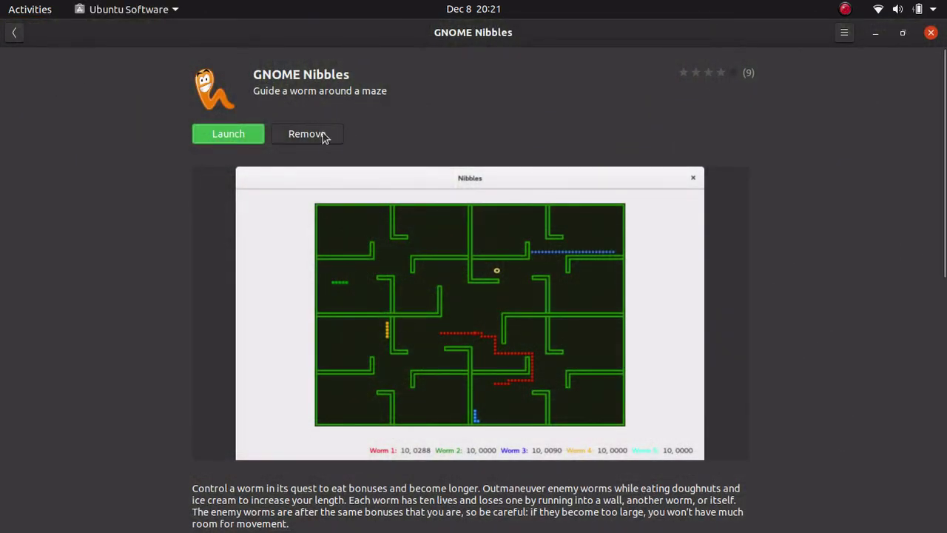
Remove GNOME Nibbles in Ubuntu Software, confirming and authorising with the account password.
click(322, 138)
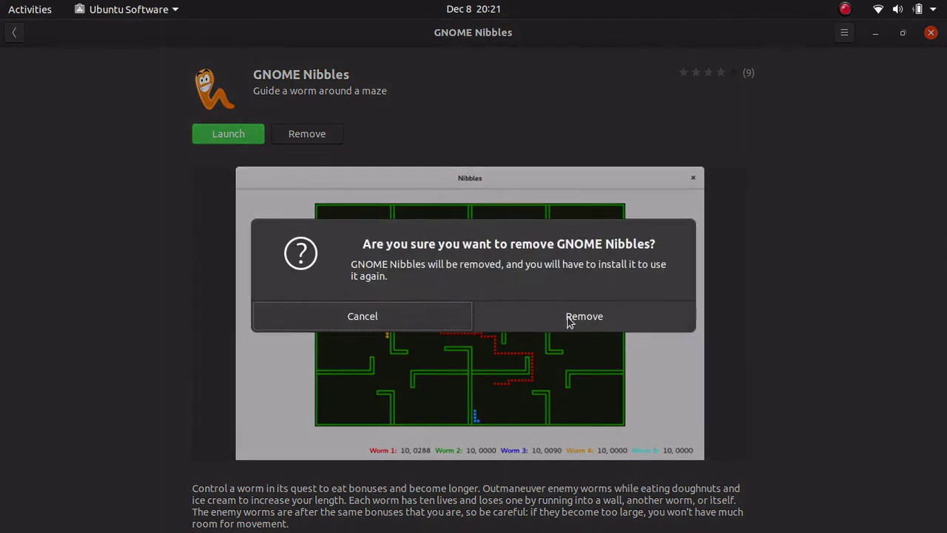
click(569, 320)
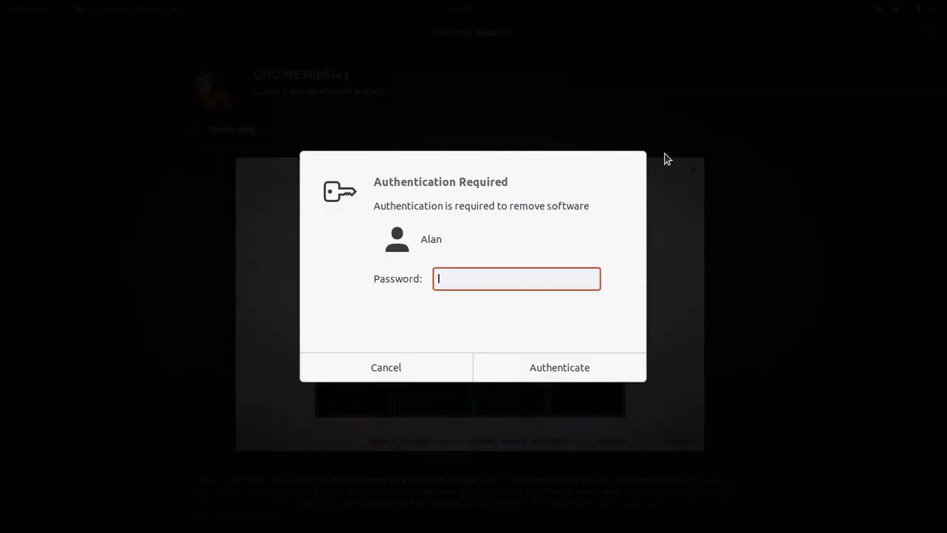
text(**********)
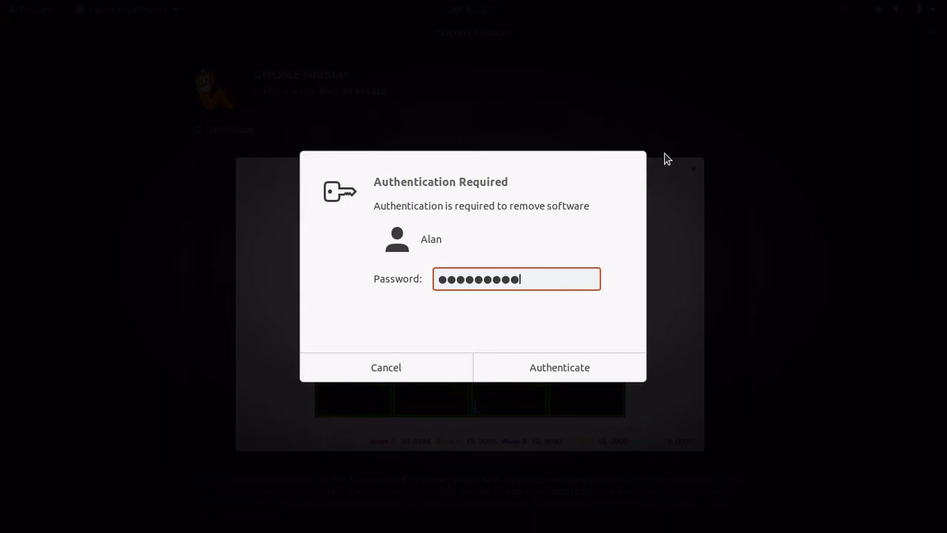
text(******)
key(Return)
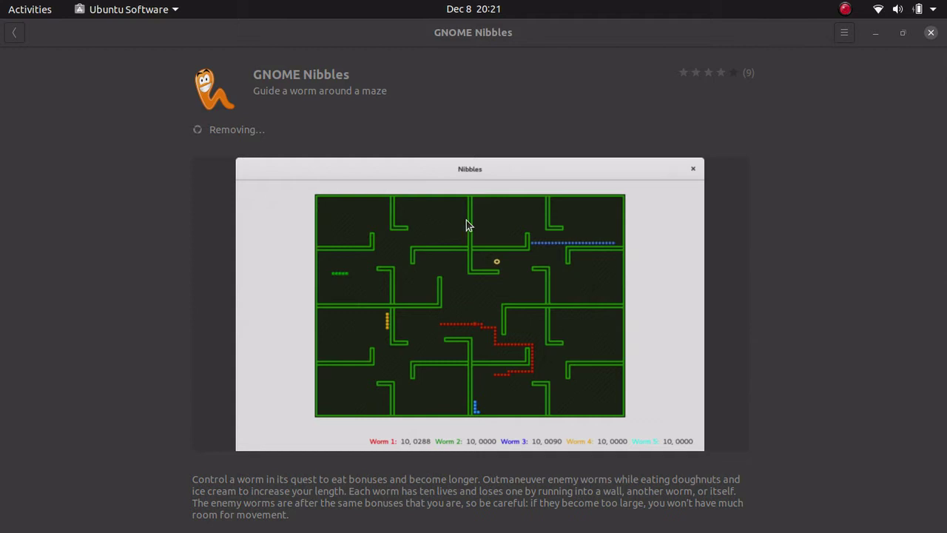
Scroll through the GNOME Nibbles details and reviews while the removal finishes.
scroll(360, 261, down, 3)
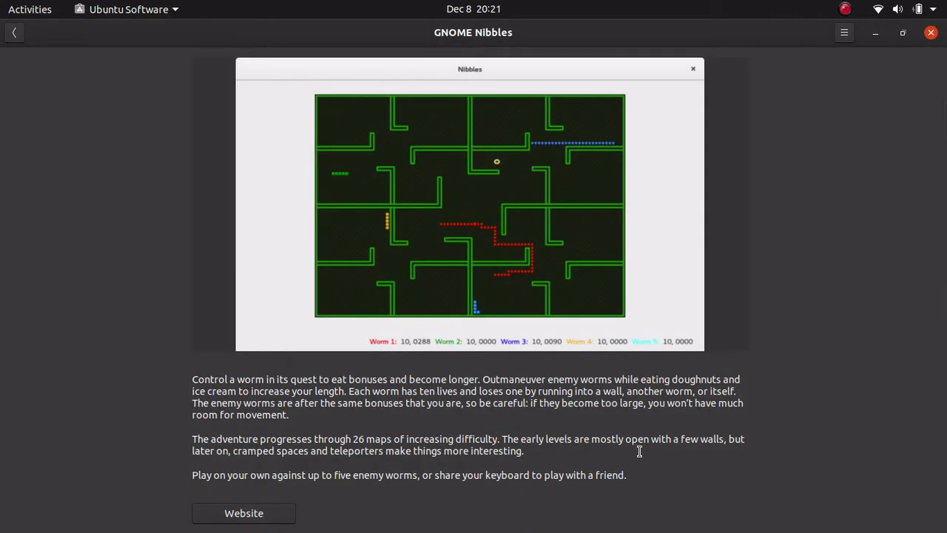
scroll(674, 460, down, 5)
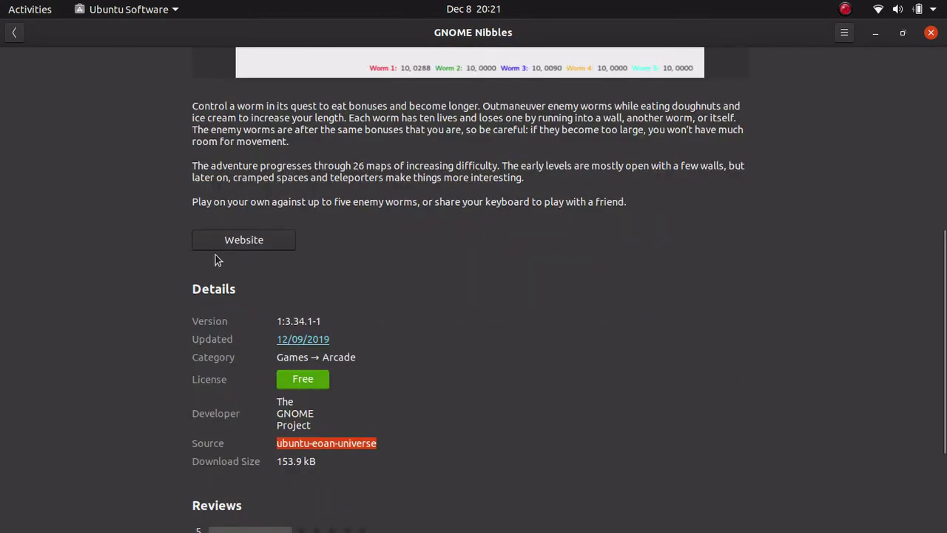
scroll(716, 268, down, 4)
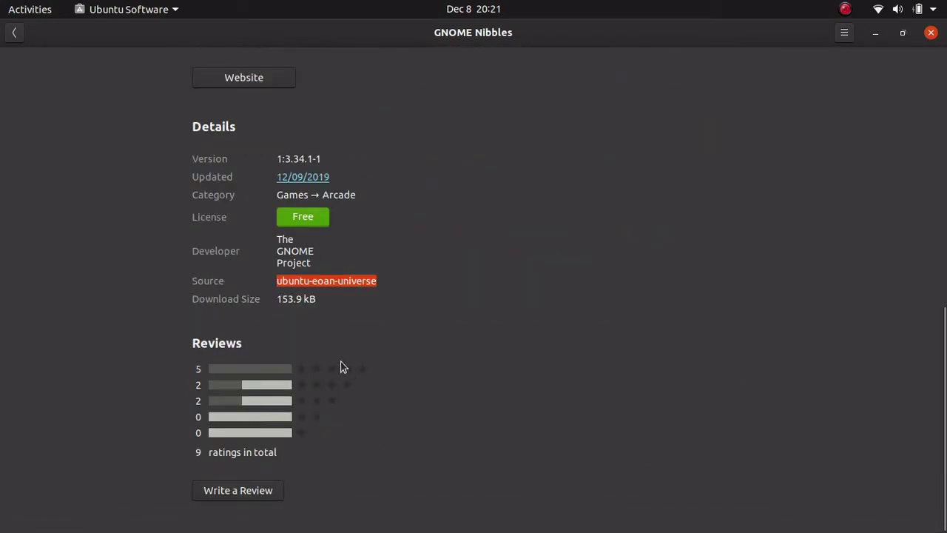
scroll(764, 281, up, 10)
scroll(622, 435, up, 2)
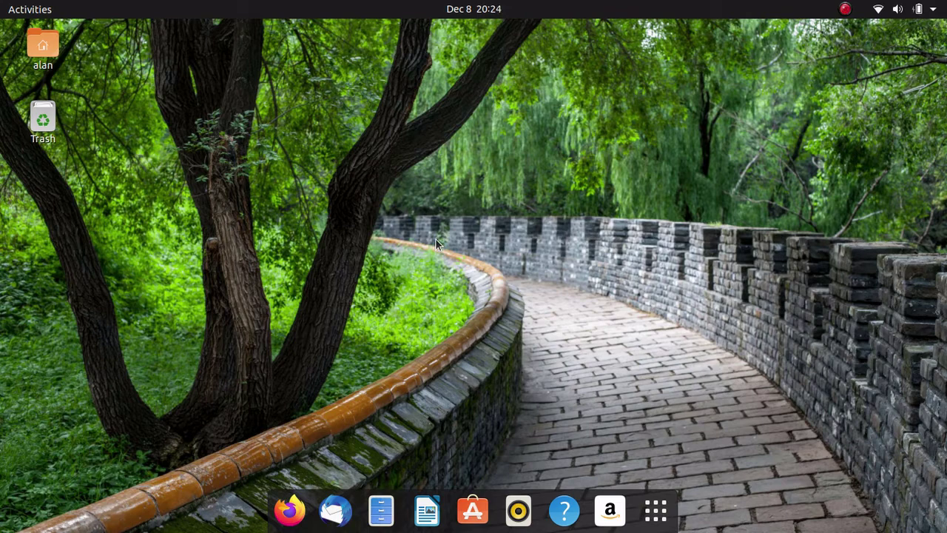
Run sudo apt install synaptic in a new terminal, confirming it's already newest version 0.84.6ubuntu3, then close it.
key(ctrl+alt+t)
text(sudo apt install synaptic)
key(Return)
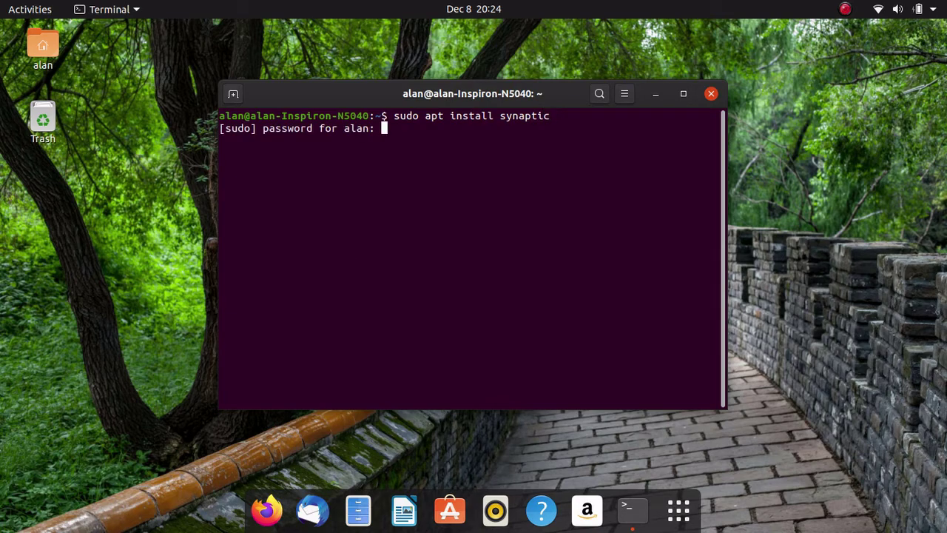
key(Return)
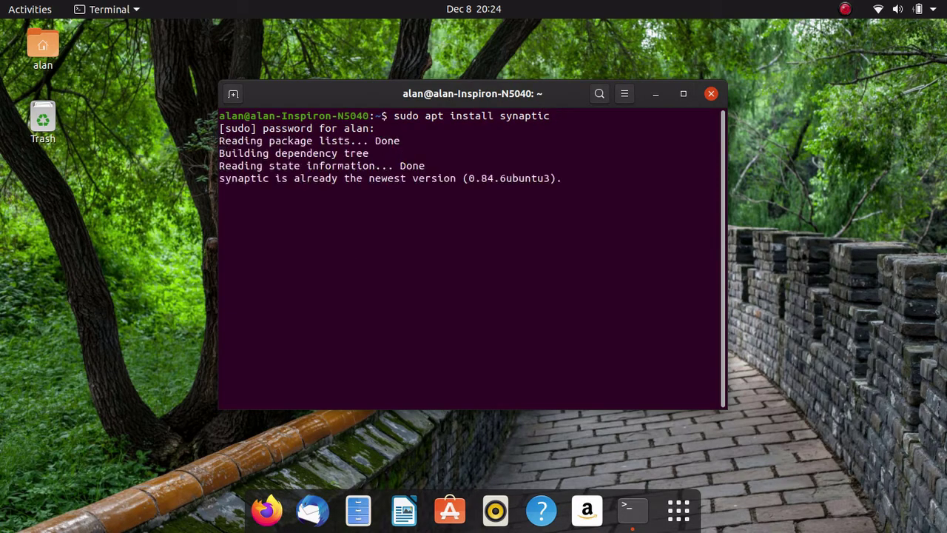
click(711, 94)
click(485, 526)
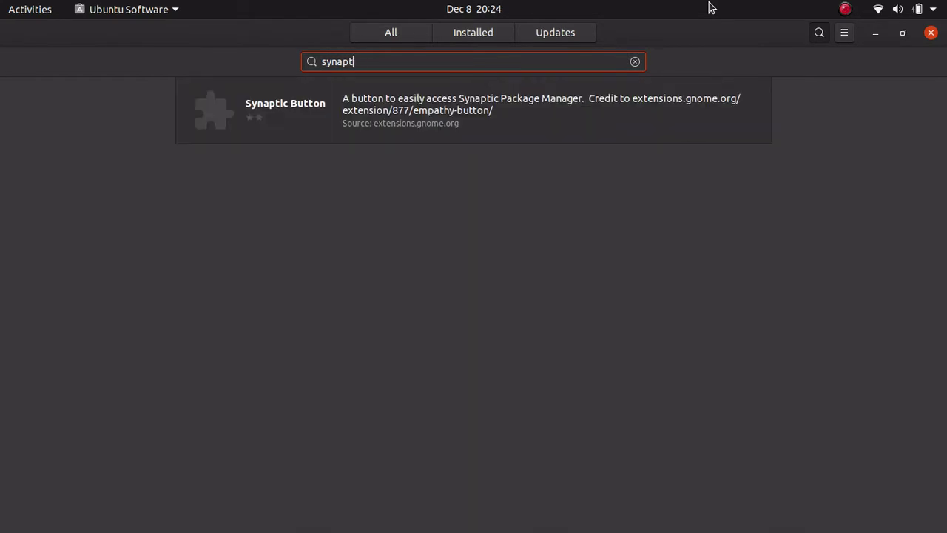
Open the Synaptic Package Manager result, which shows version 0.84.6ubuntu3 installed, then close Ubuntu Software.
click(270, 118)
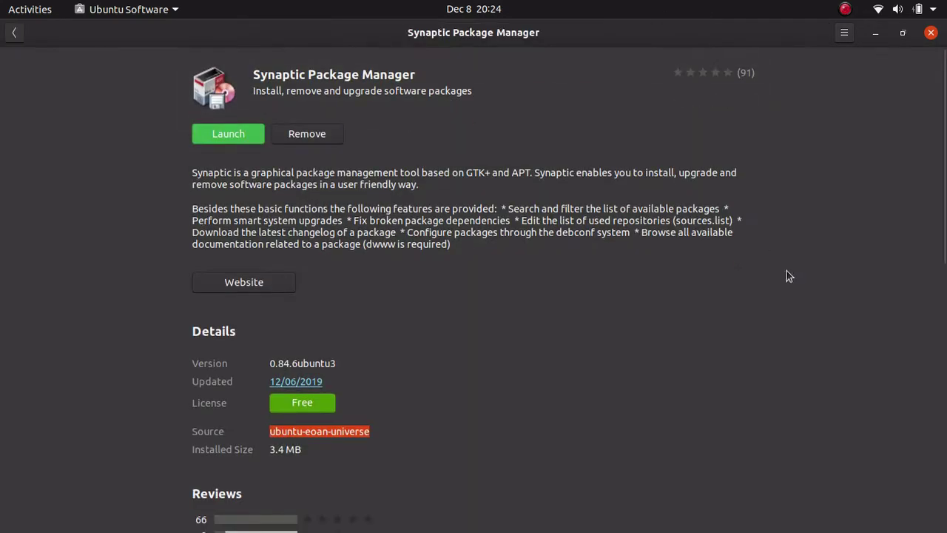
click(931, 33)
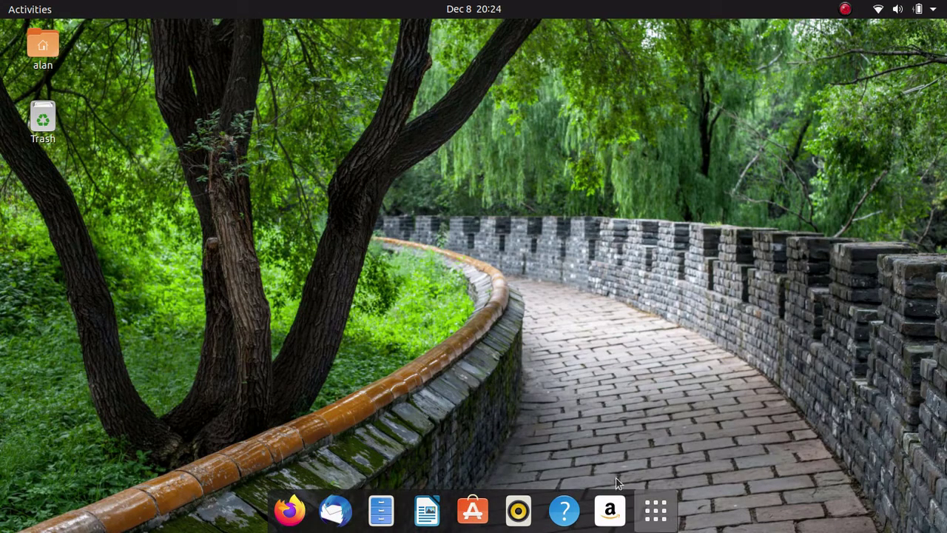
Launch Synaptic Package Manager from the app grid, authenticating with the administrator password.
click(656, 509)
scroll(424, 165, down, 2)
scroll(621, 151, up, 1)
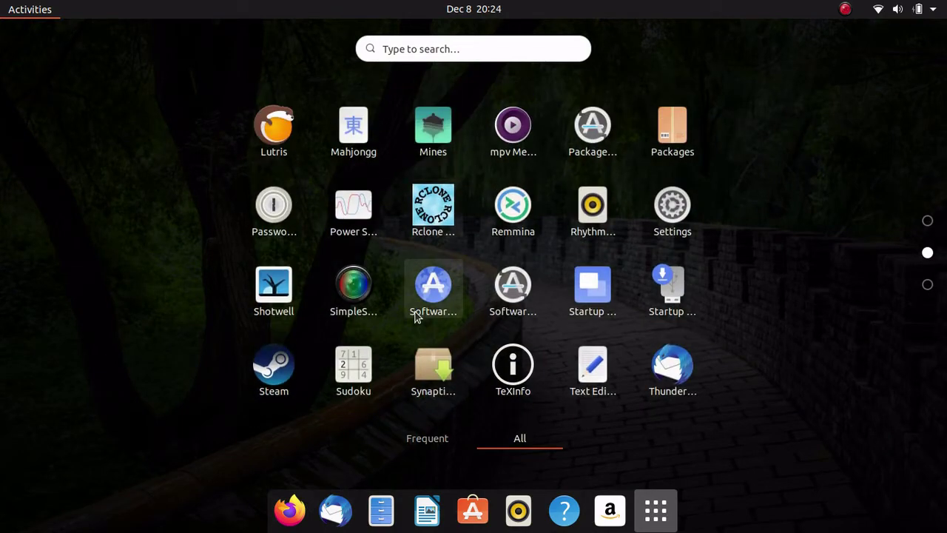
click(436, 385)
text(***************)
key(Return)
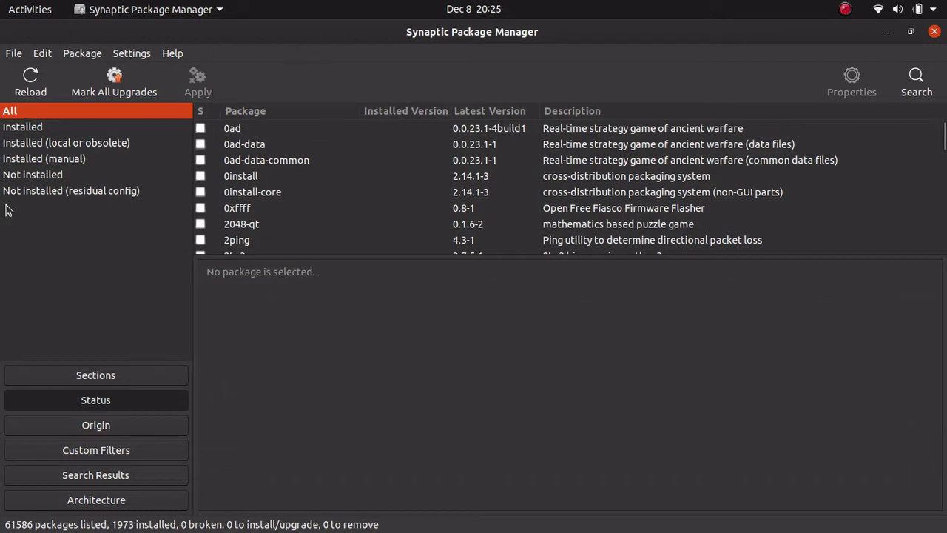
Reload the package lists and mark all available upgrades.
click(29, 82)
click(129, 78)
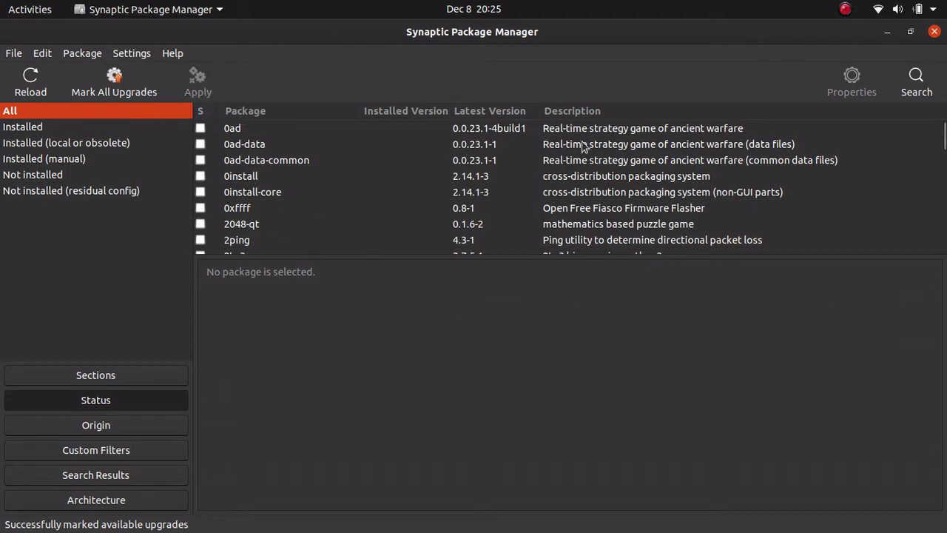
Search Synaptic for the package 'gnome-nibbles'.
click(916, 76)
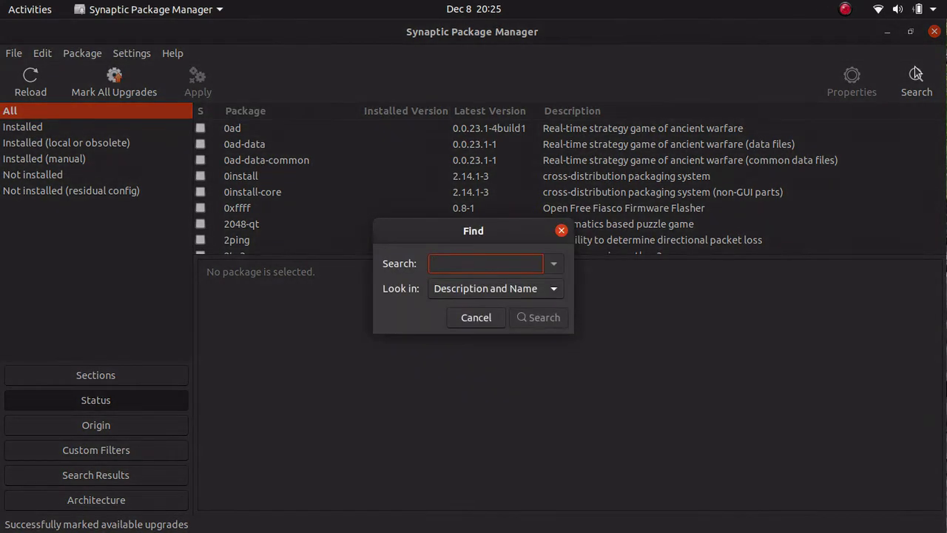
text(g)
key(BackSpace)
text(gnome-nibbles)
key(Return)
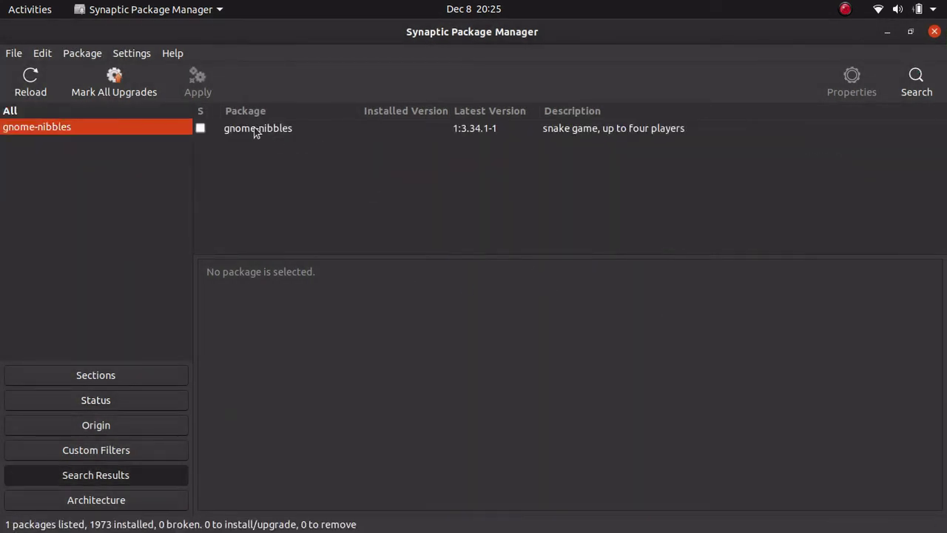
Unmark and re-mark gnome-nibbles for installation, leaving 1 package to install.
click(200, 129)
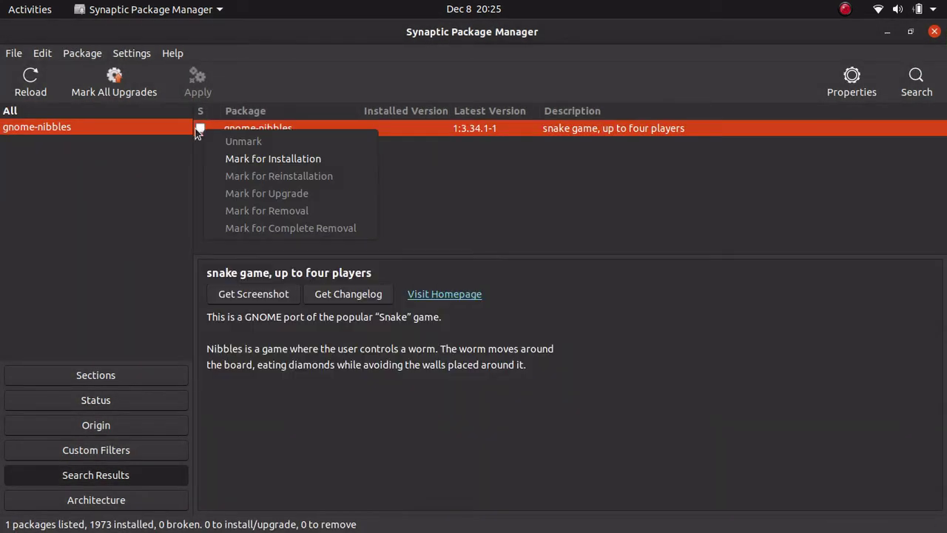
click(306, 154)
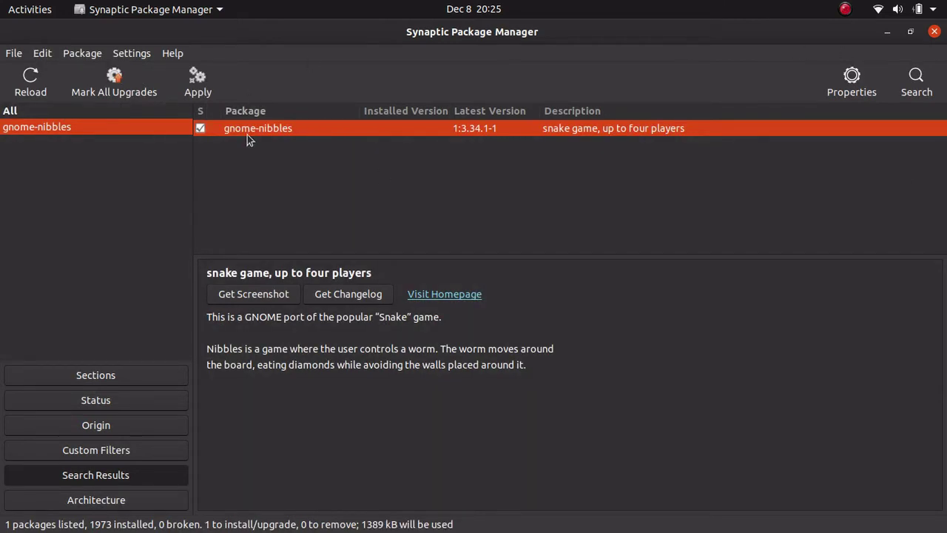
click(199, 128)
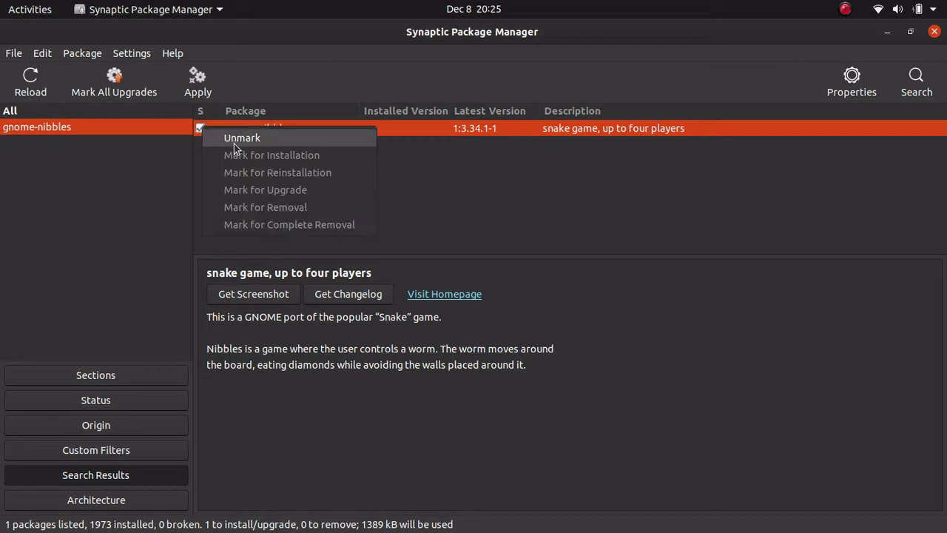
click(234, 147)
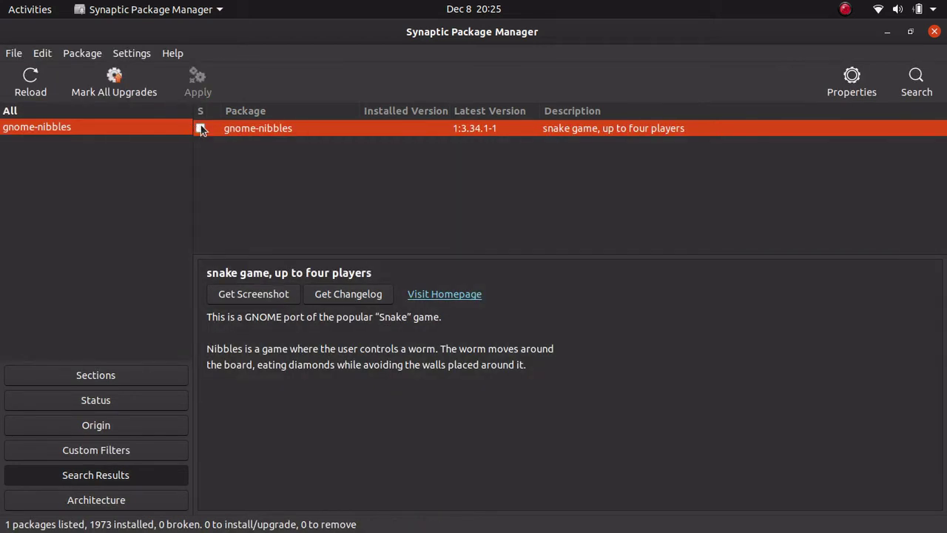
click(200, 130)
click(256, 161)
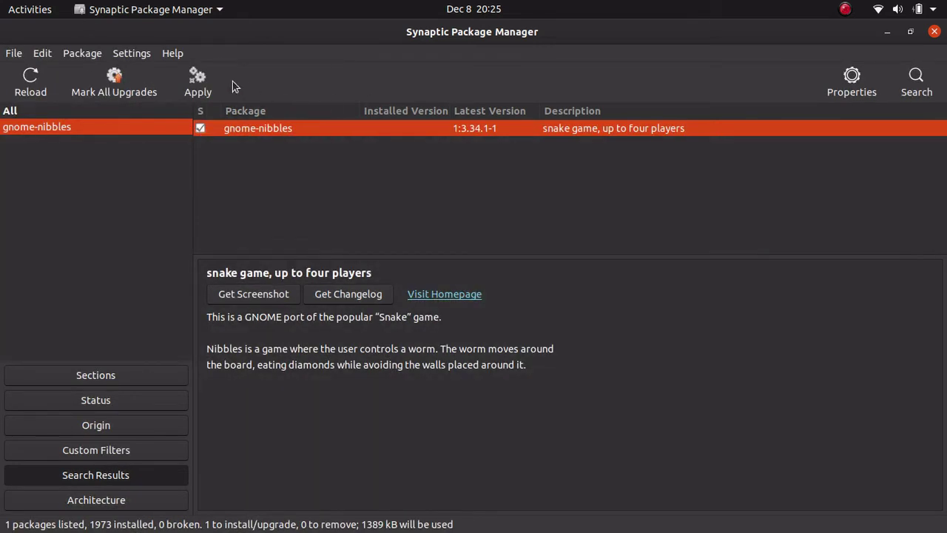
Apply the pending change to install gnome-nibbles and close the completion notice.
click(210, 89)
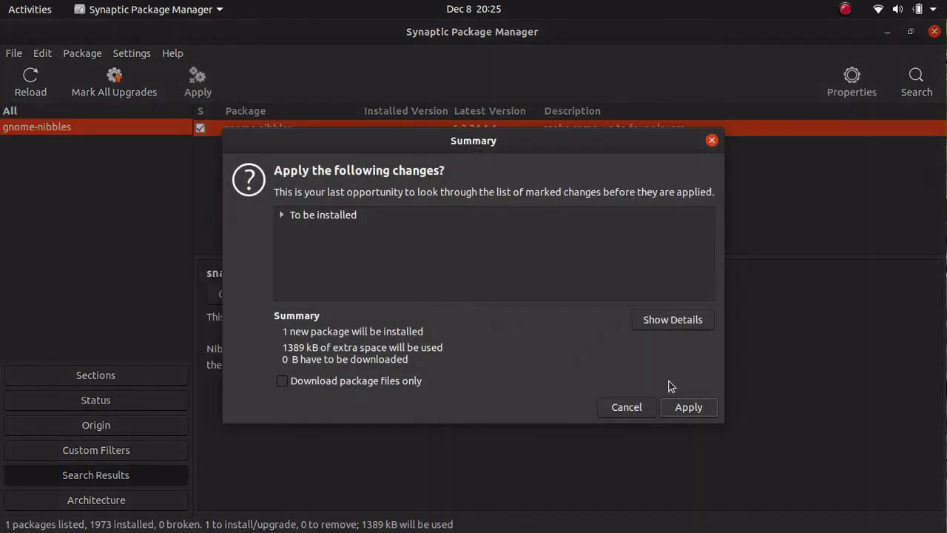
click(677, 408)
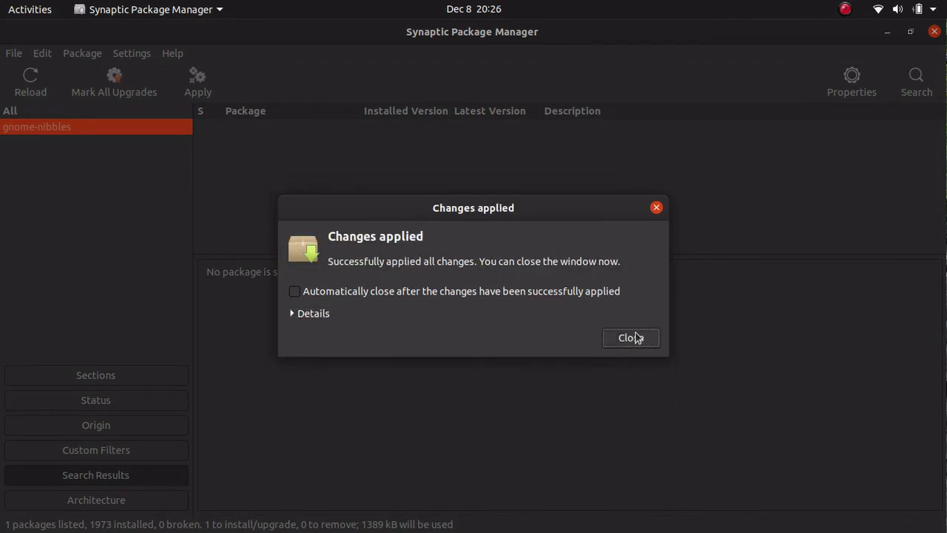
click(633, 337)
Bring up the application grid to find the newly installed Nibbles.
mouse_move(444, 516)
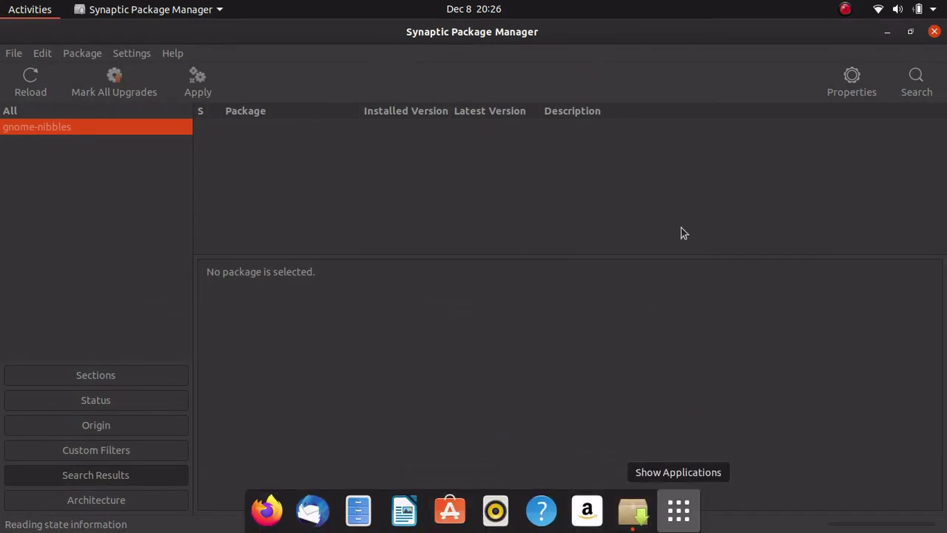
key(super+a)
scroll(555, 185, down, 1)
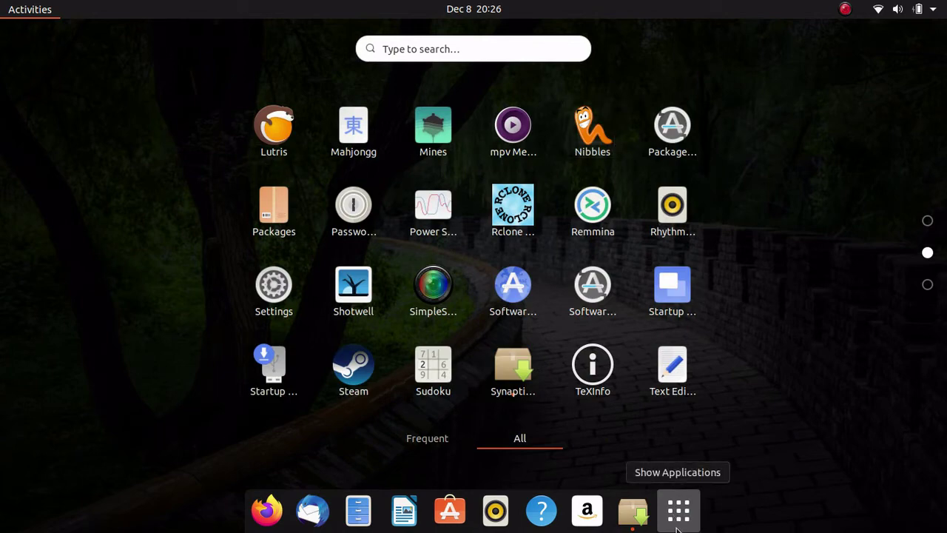
Mark gnome-nibbles for complete removal and apply it, freeing 1389 kB.
key(Escape)
click(200, 128)
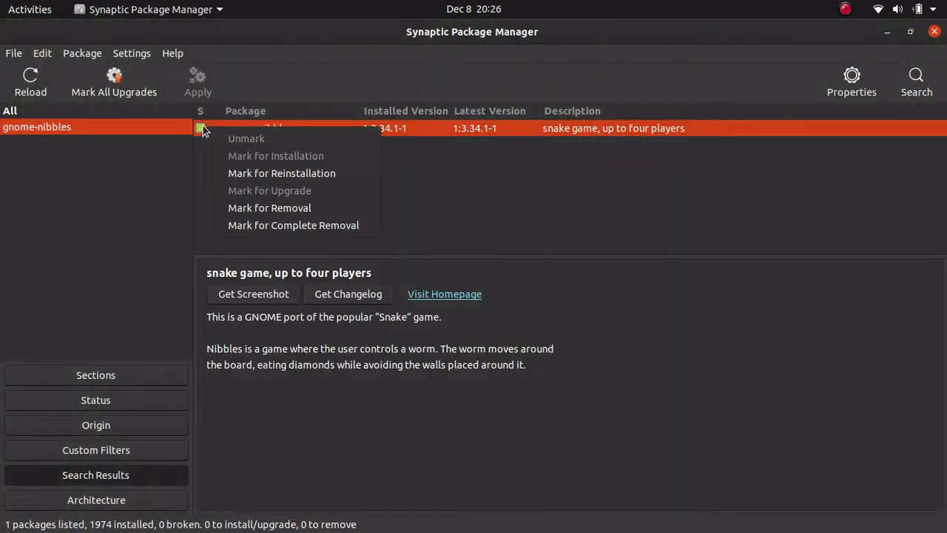
click(299, 225)
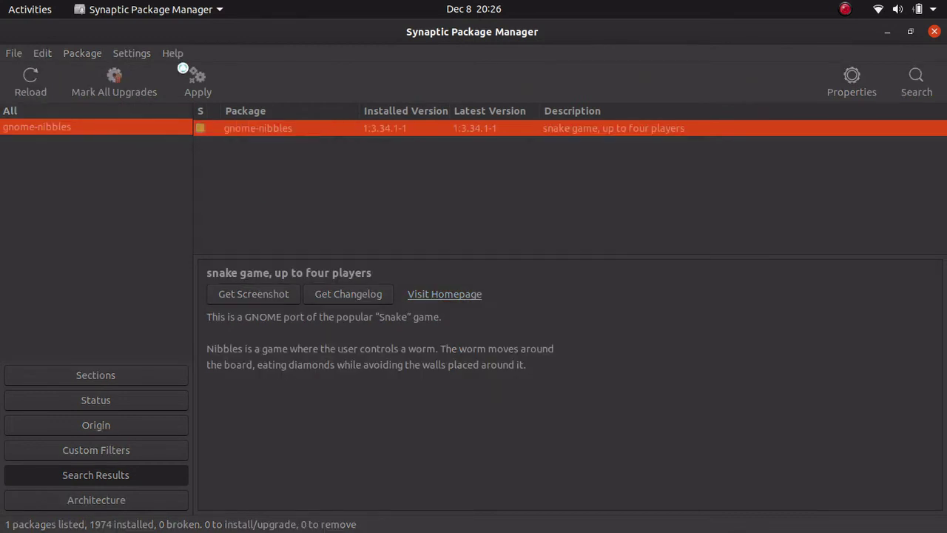
click(198, 82)
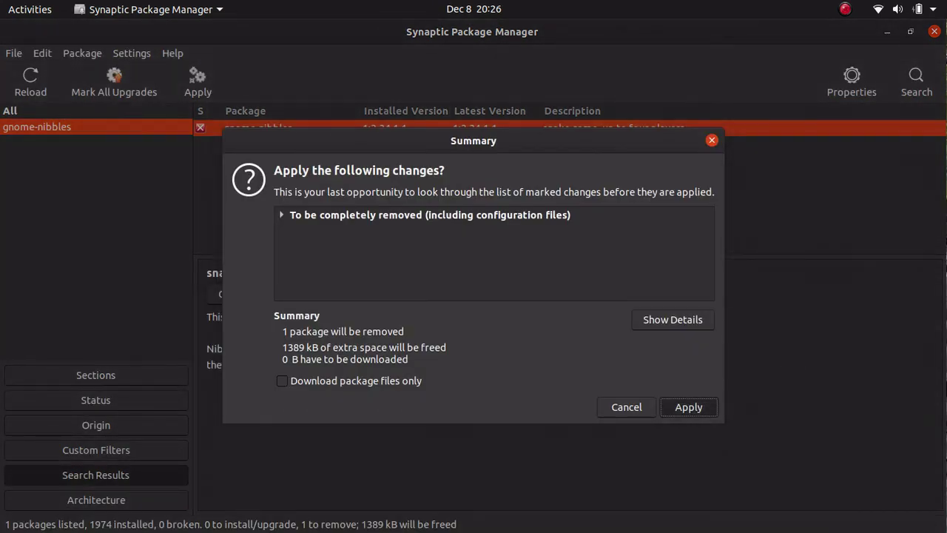
click(709, 403)
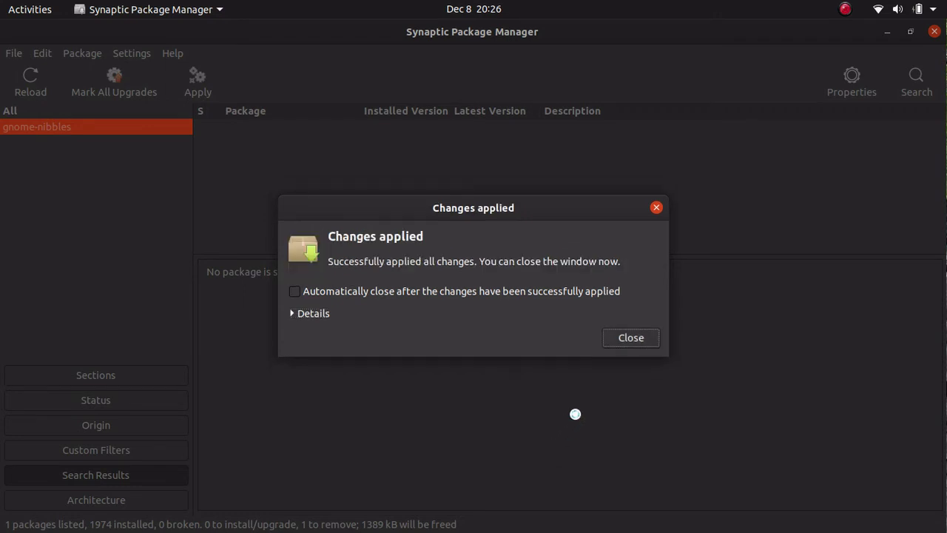
click(637, 337)
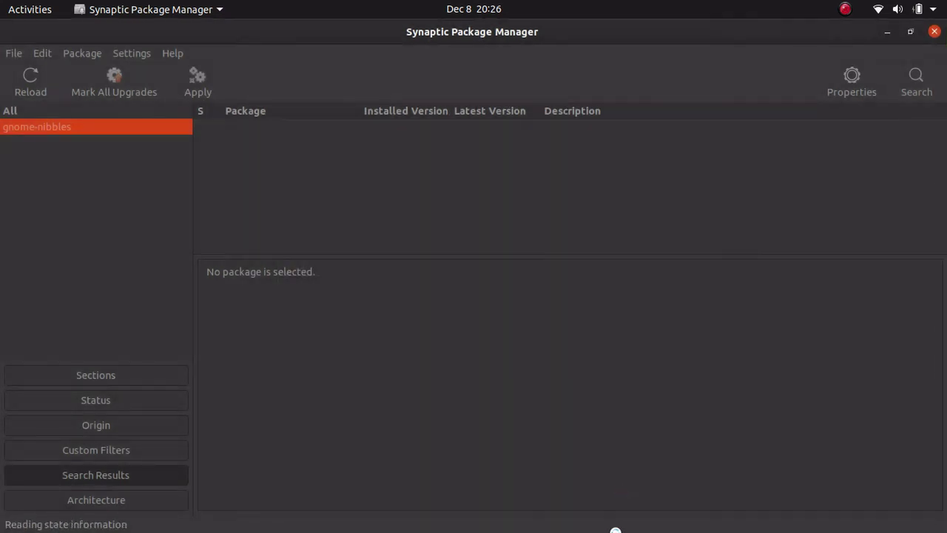
Check the application grid no longer shows Nibbles, then close Synaptic Package Manager.
mouse_move(617, 528)
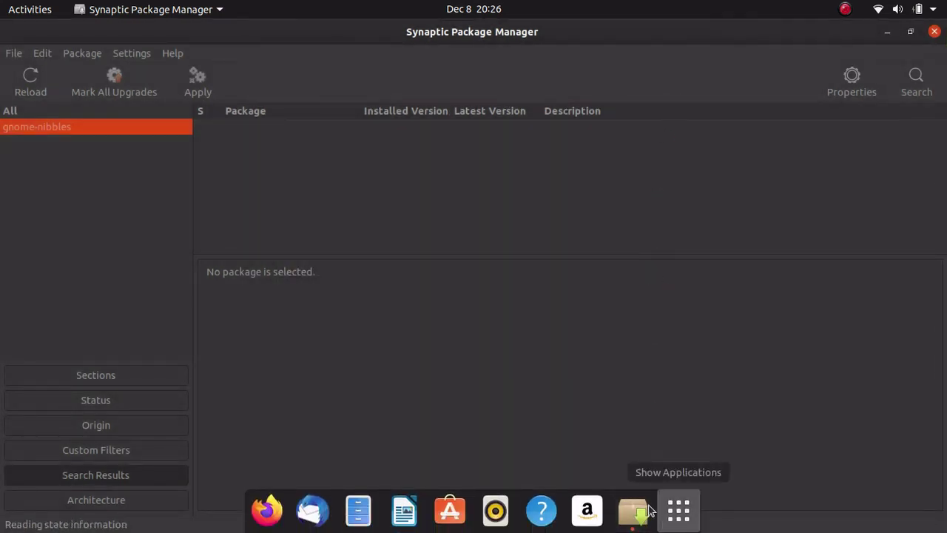
click(678, 512)
scroll(606, 296, down, 1)
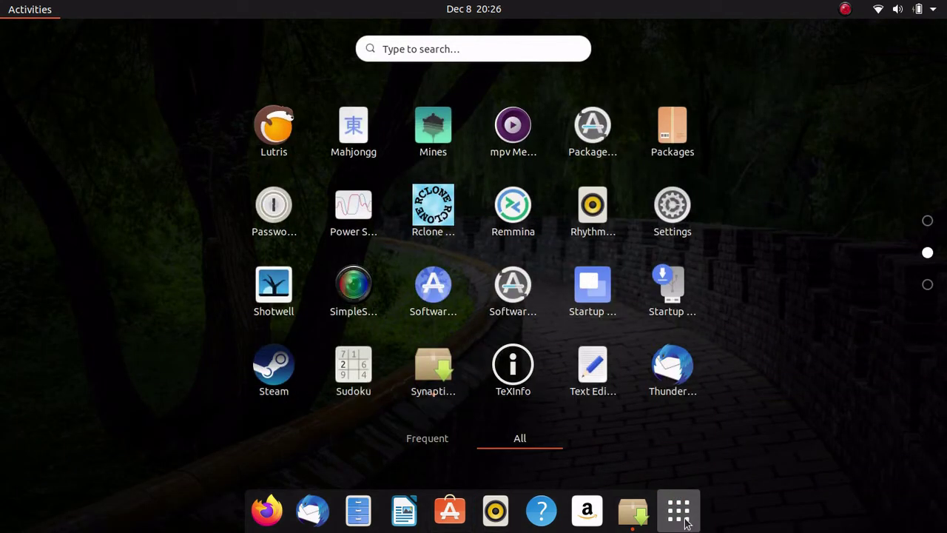
click(632, 510)
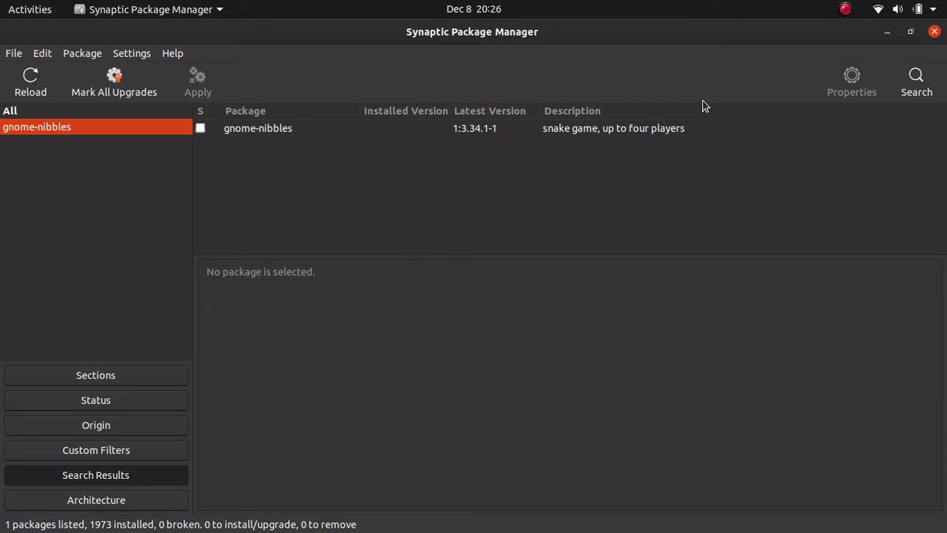
click(935, 29)
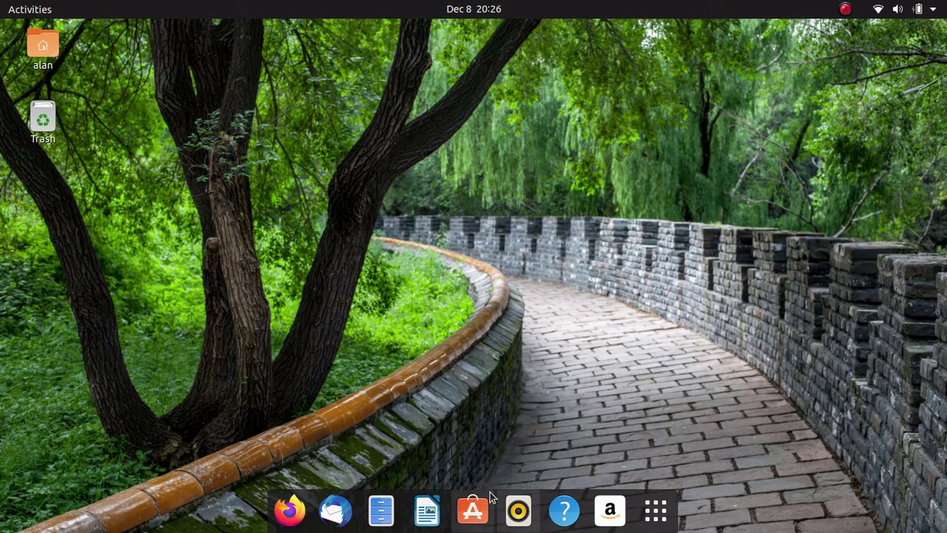
click(472, 515)
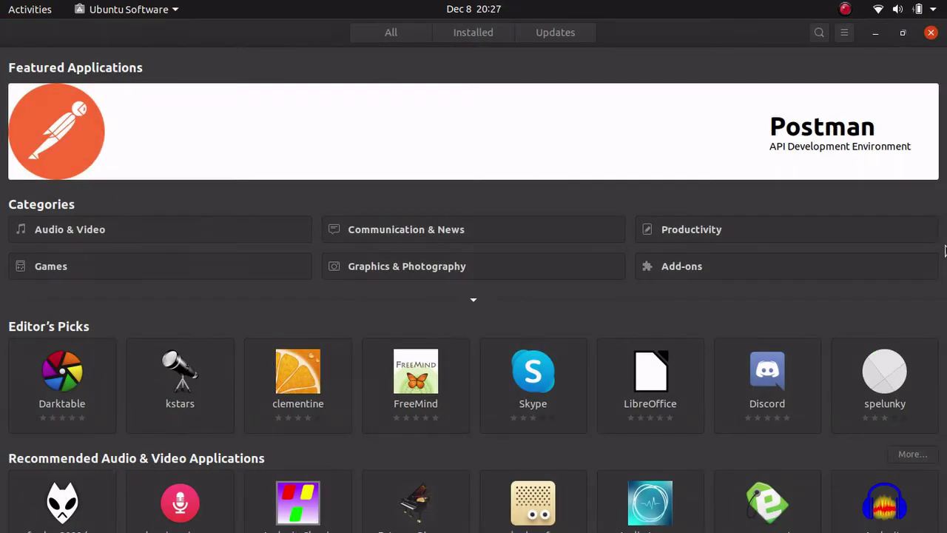
click(472, 510)
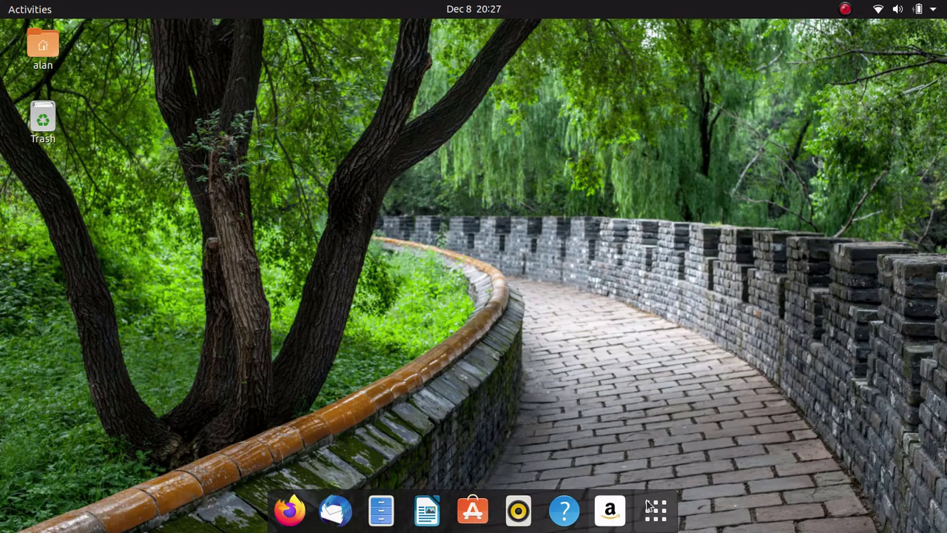
click(655, 510)
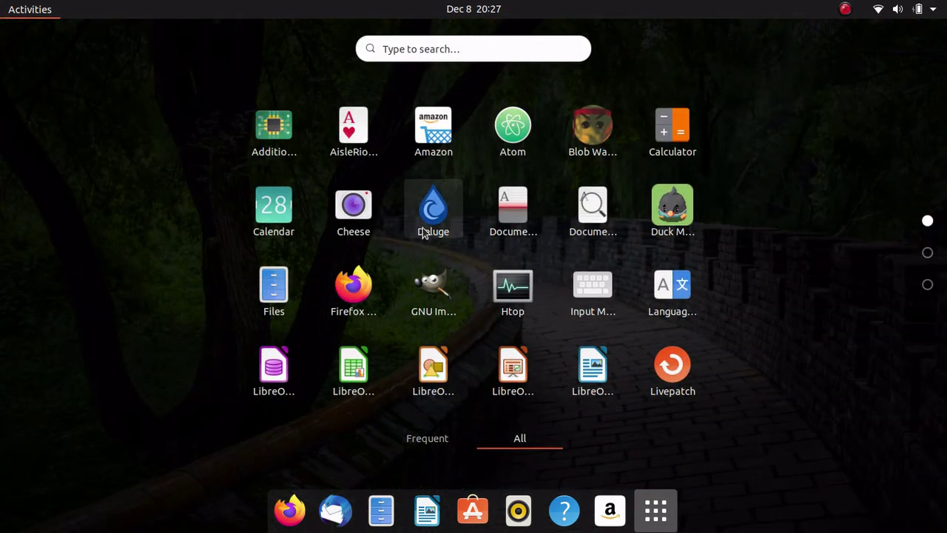
scroll(426, 233, down, 2)
scroll(424, 228, up, 1)
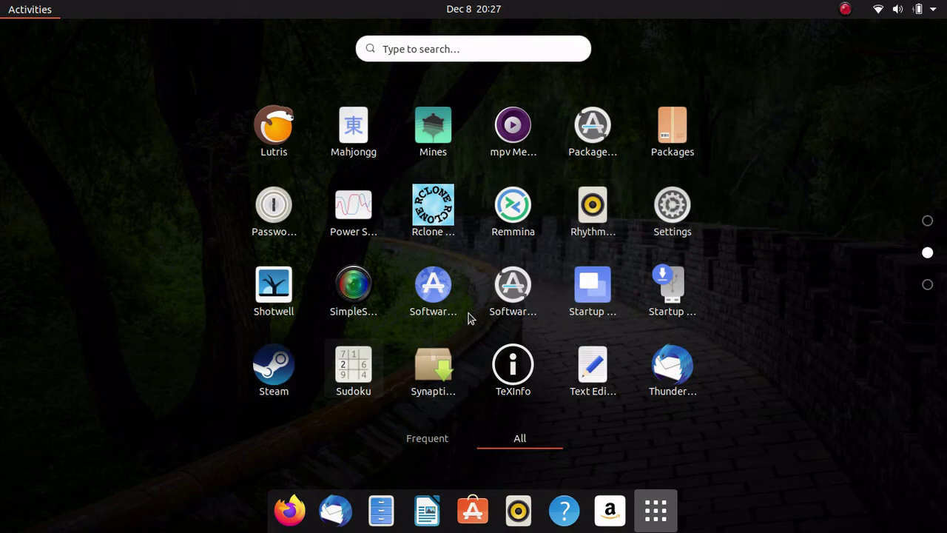
scroll(566, 268, down, 1)
scroll(567, 268, up, 2)
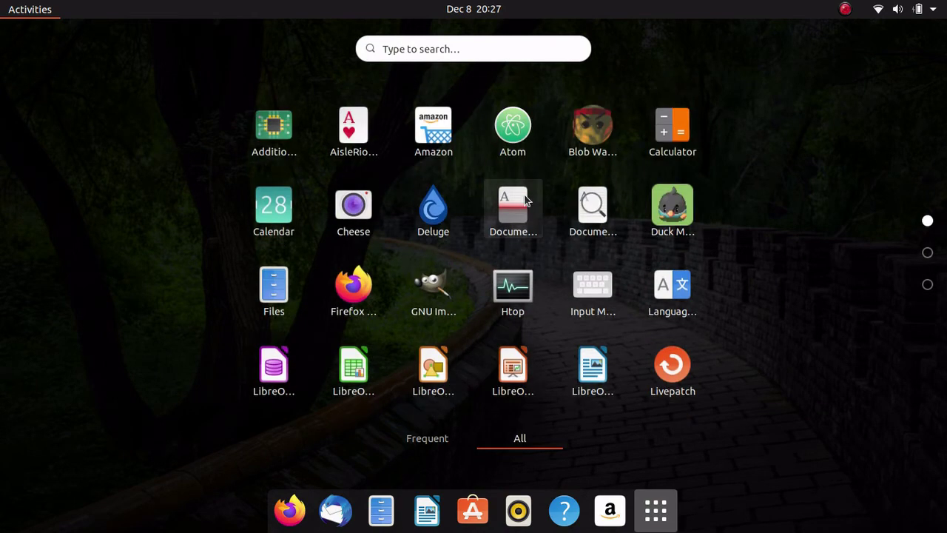
scroll(527, 207, down, 1)
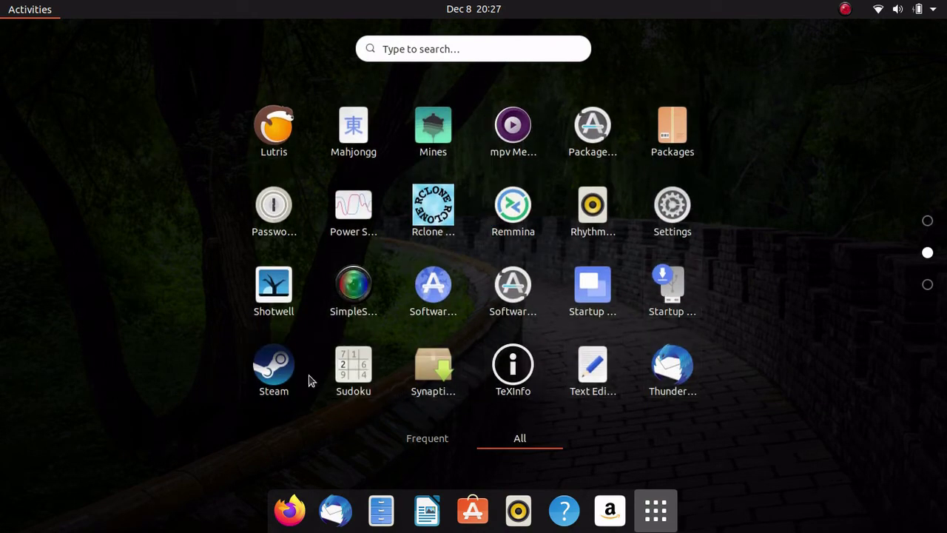
Dismiss Software Updater's report that the software is up to date.
key(Escape)
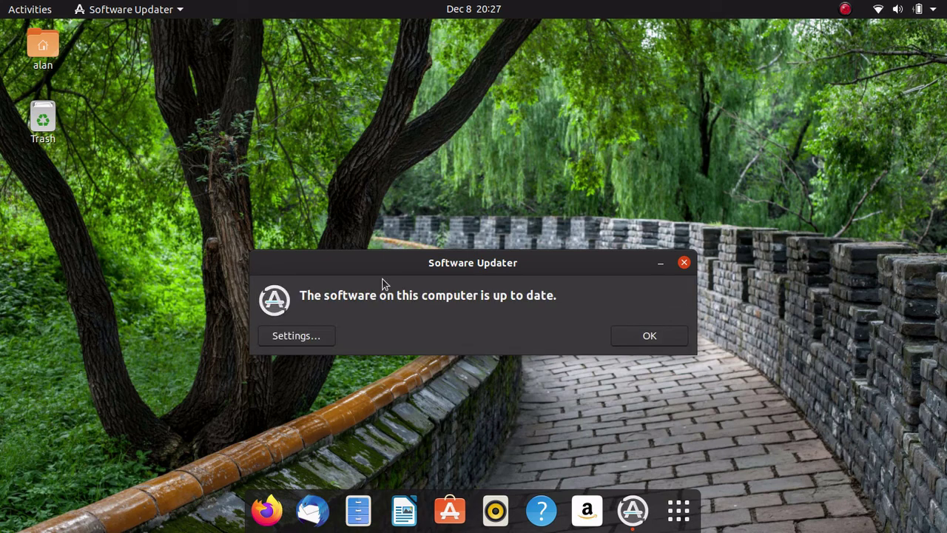
click(631, 329)
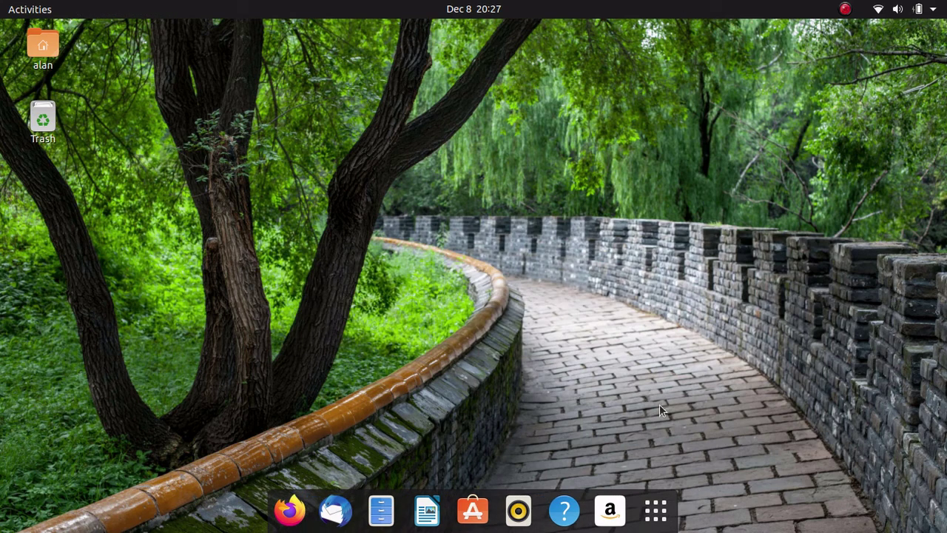
Browse the application grid pages, ending back on the first page.
click(668, 521)
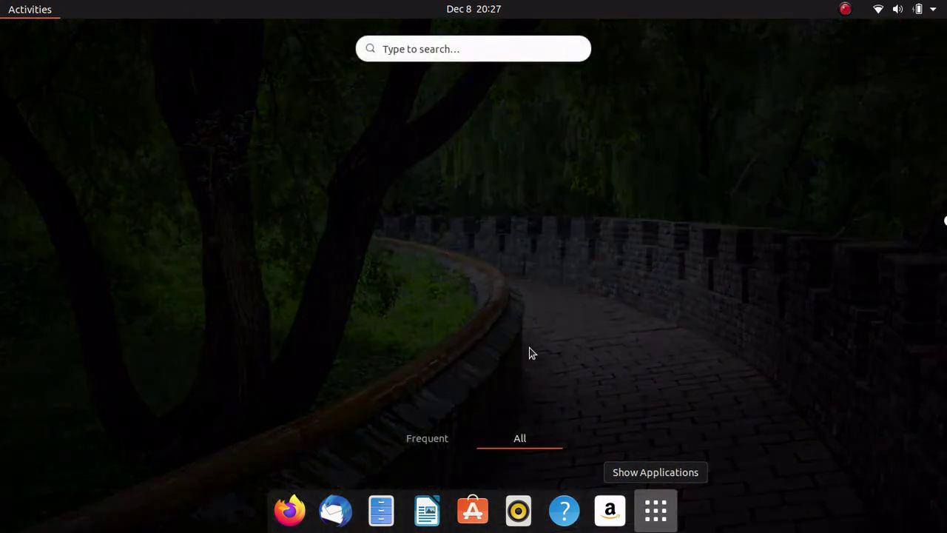
scroll(578, 235, down, 1)
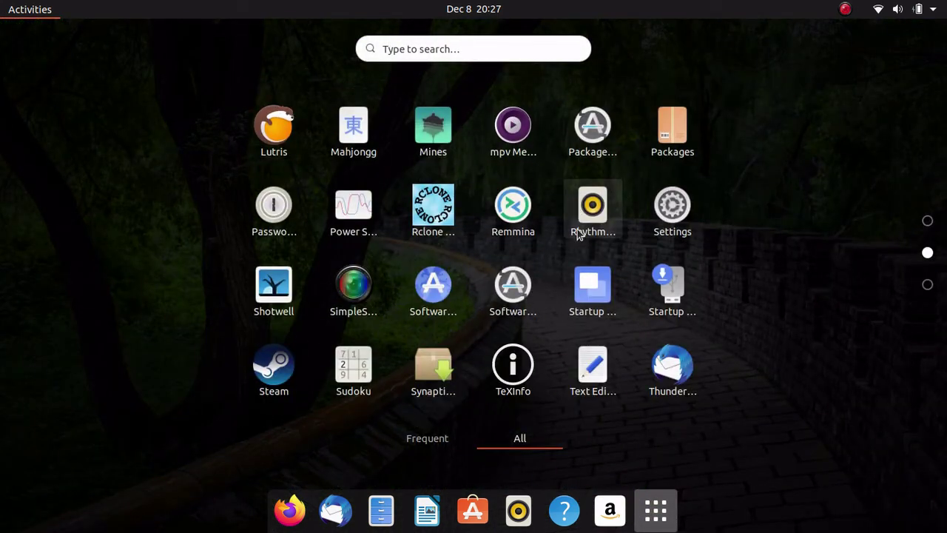
scroll(563, 236, down, 1)
scroll(563, 237, up, 1)
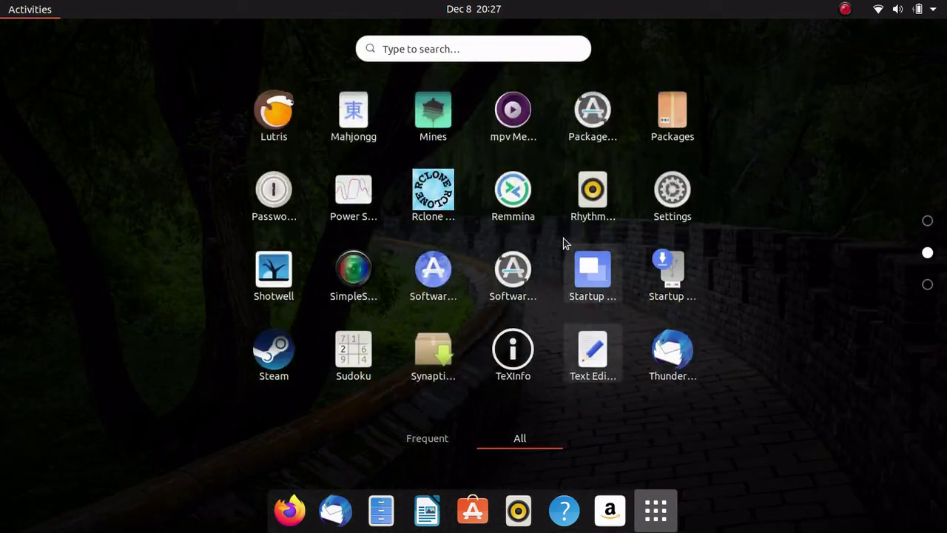
scroll(547, 253, up, 1)
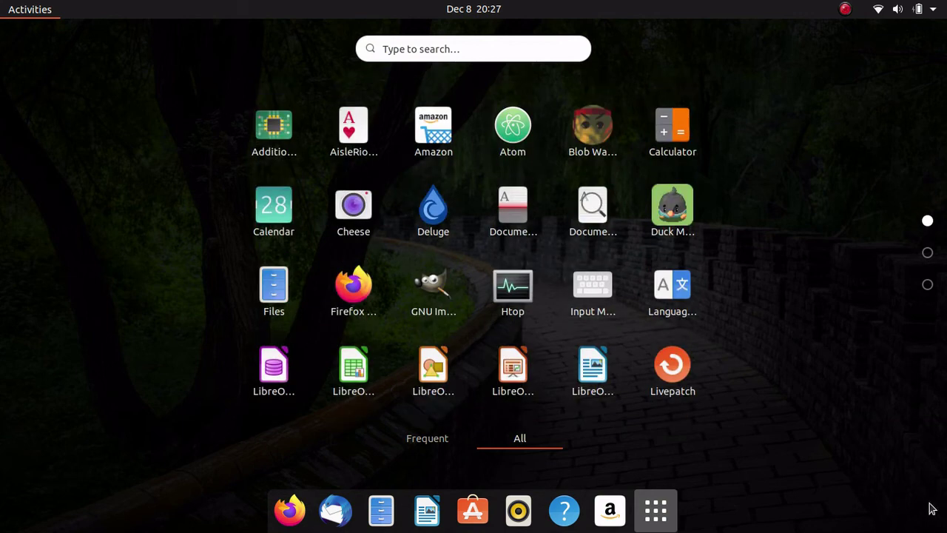